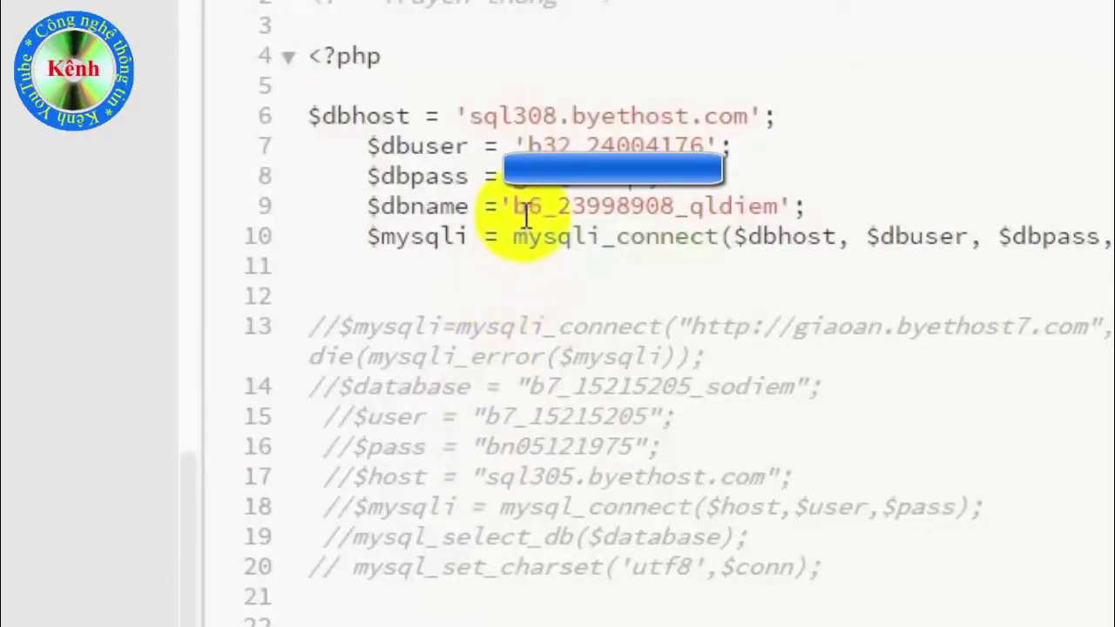
Replace the $dbname value in connect.php with the new hosting account's qldiem database name, and close the file
{"action": "left_click", "coordinate": [516, 209]}
{"action": "left_click_drag", "start_coordinate": [517, 209], "coordinate": [778, 208]}
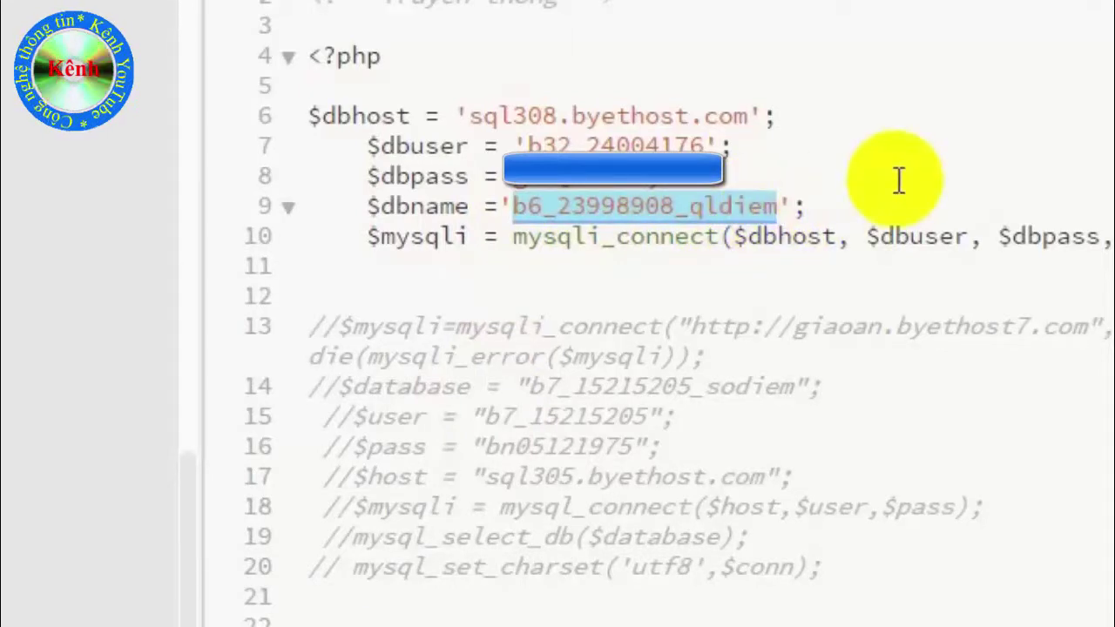
{"action": "type", "text": "b32_24004176_qldiem"}
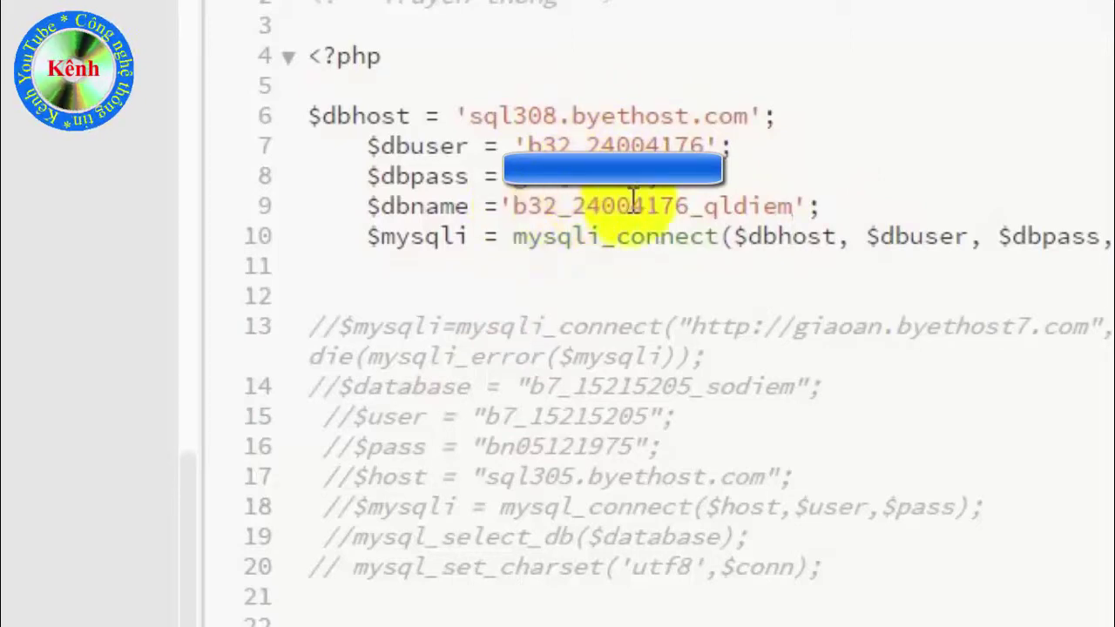
{"action": "key", "text": "alt+f"}
{"action": "key", "text": "Escape"}
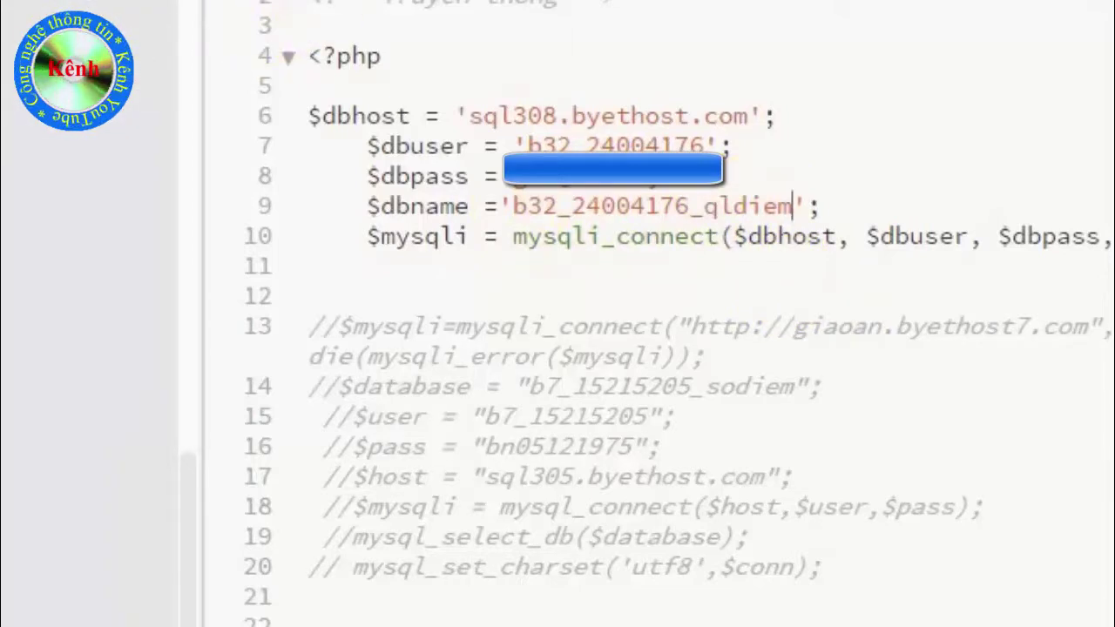
{"action": "key", "text": "ctrl+w"}
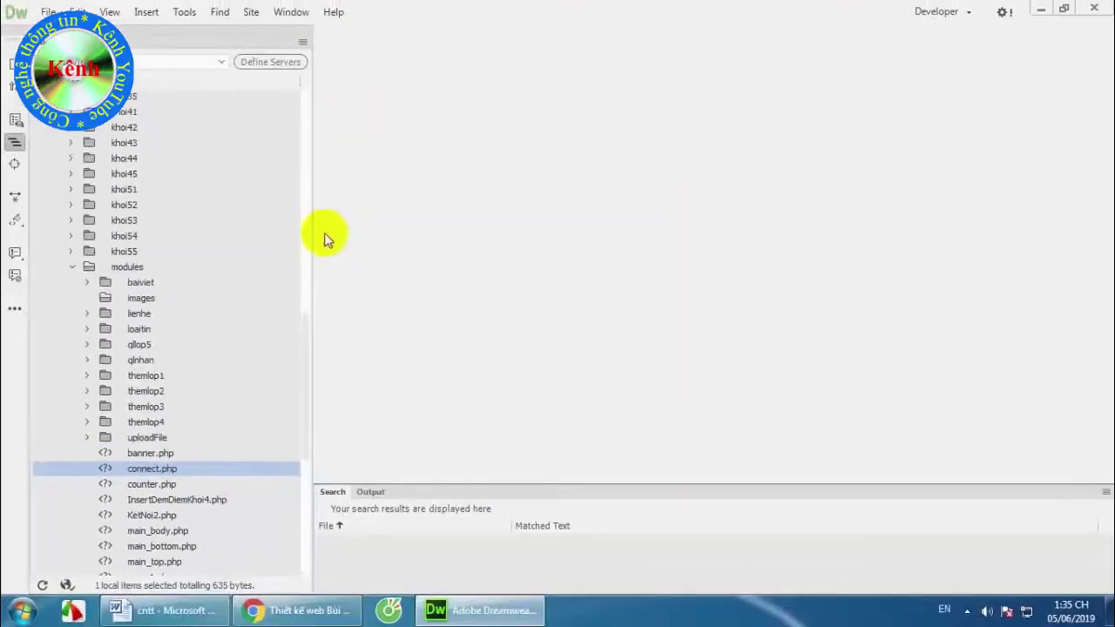
Select KetNoi2.php in the modules folder and close Dreamweaver
{"action": "left_click_drag", "start_coordinate": [301, 328], "coordinate": [308, 366]}
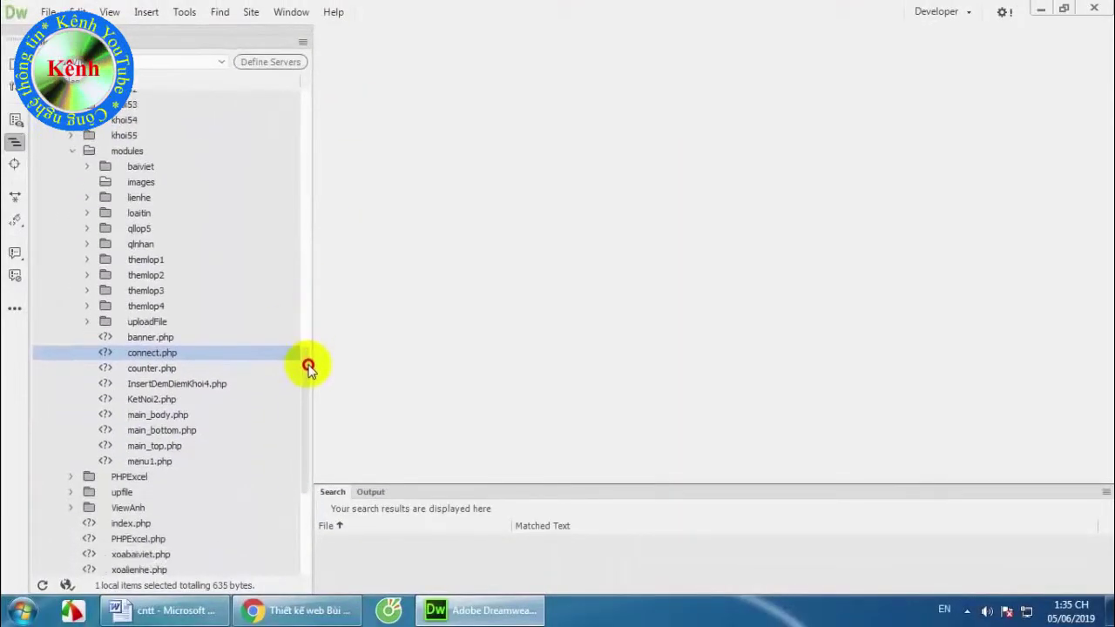
{"action": "left_click", "coordinate": [146, 399]}
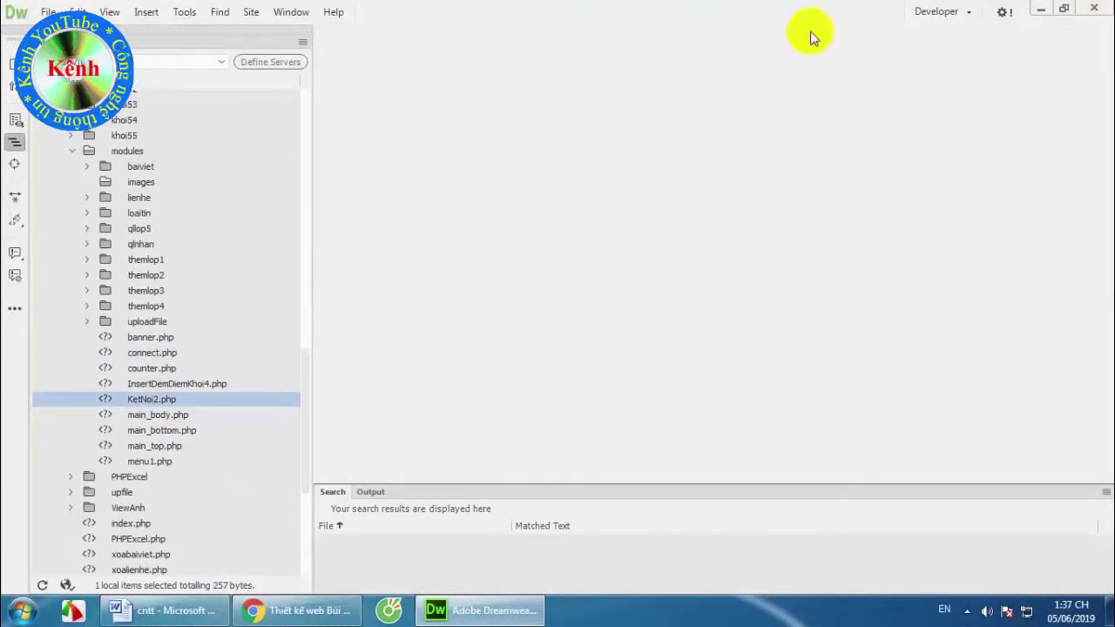
{"action": "left_click", "coordinate": [1095, 10]}
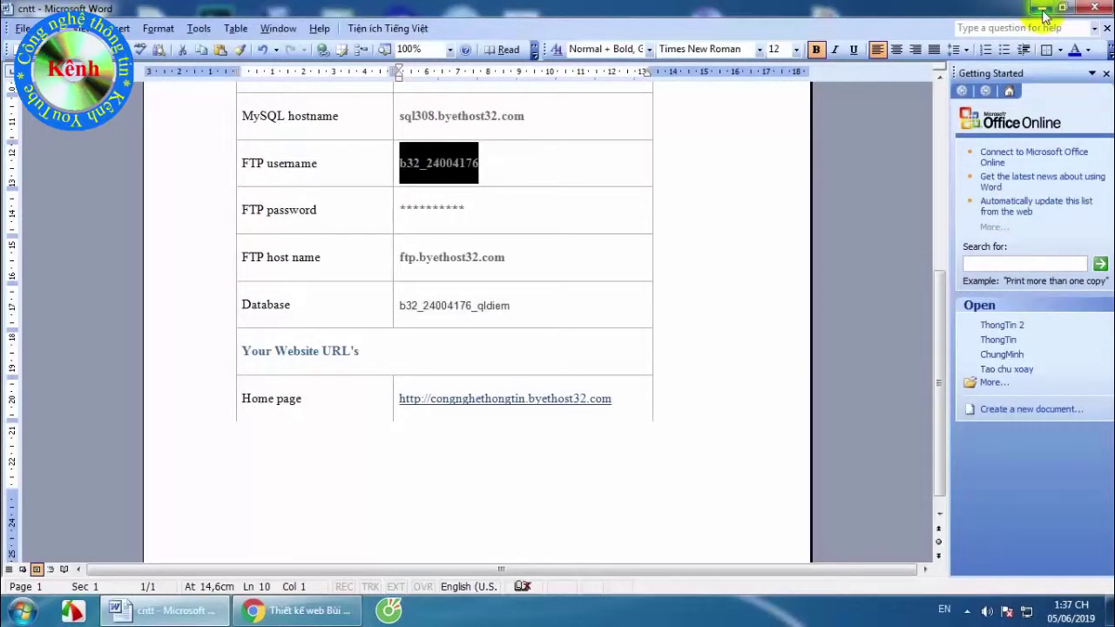
Open the htdocs folder from the desktop and look at the contents of its ViewAnh subfolder
{"action": "left_click", "coordinate": [1043, 9]}
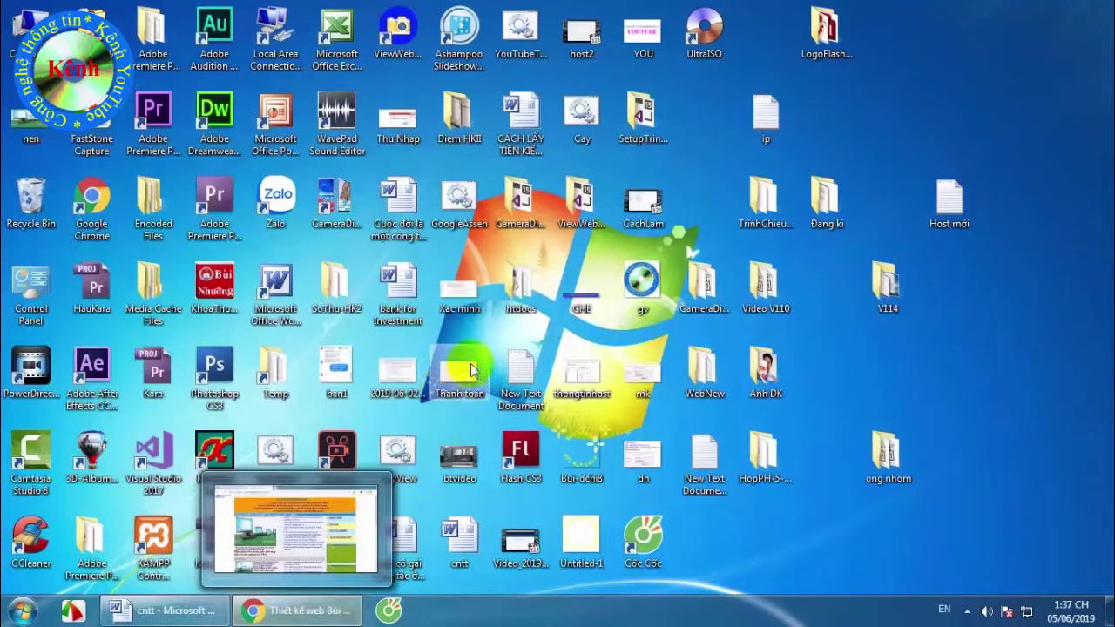
{"action": "double_click", "coordinate": [520, 288]}
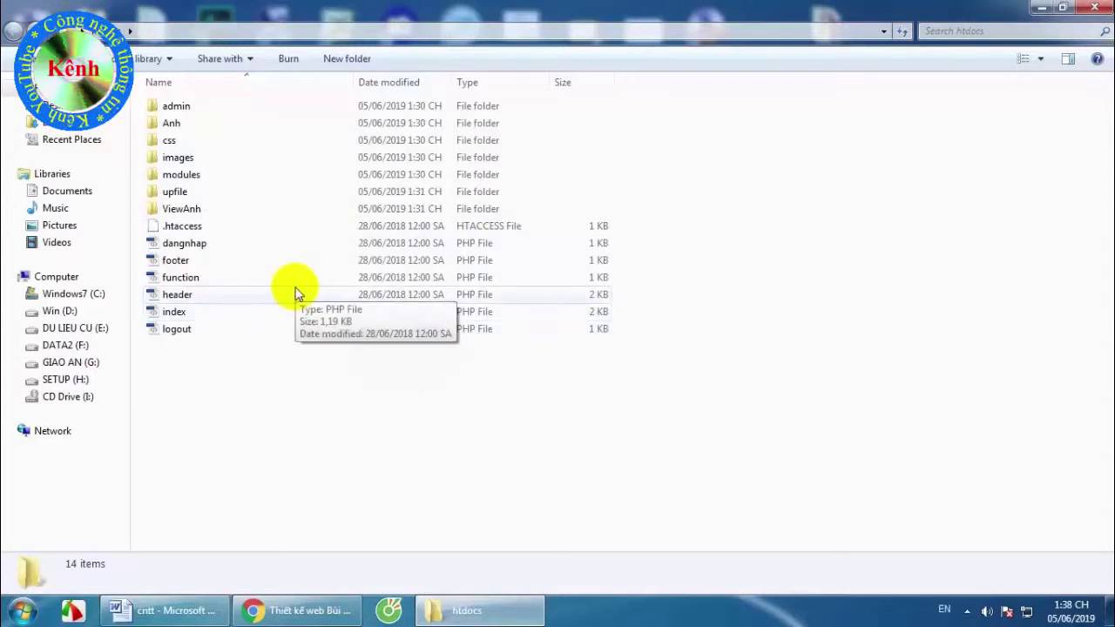
{"action": "double_click", "coordinate": [185, 209]}
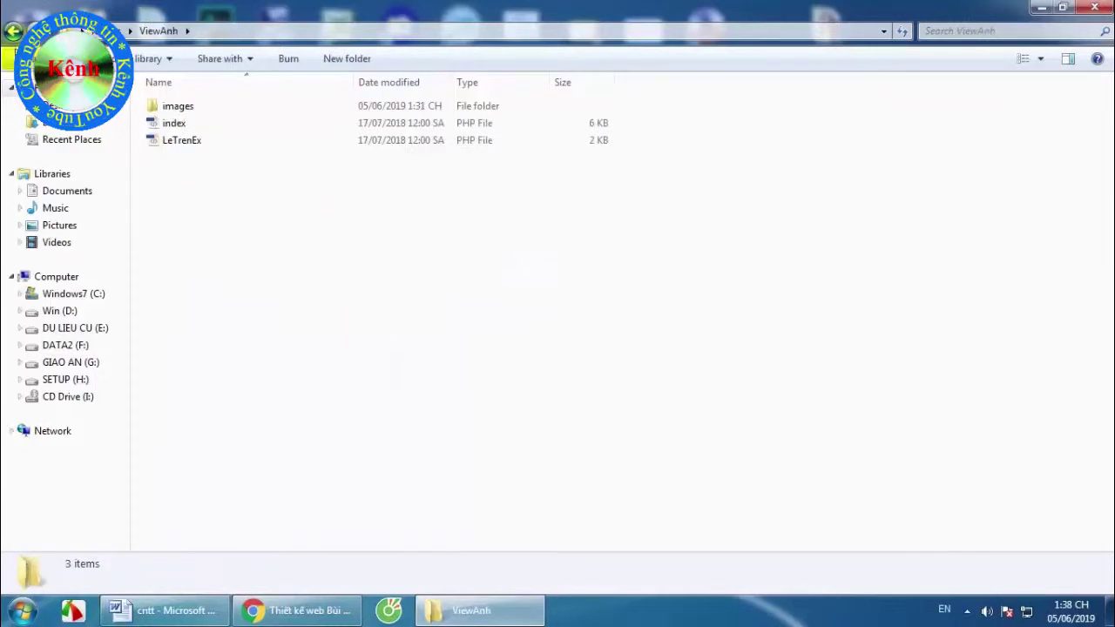
{"action": "left_click", "coordinate": [13, 33]}
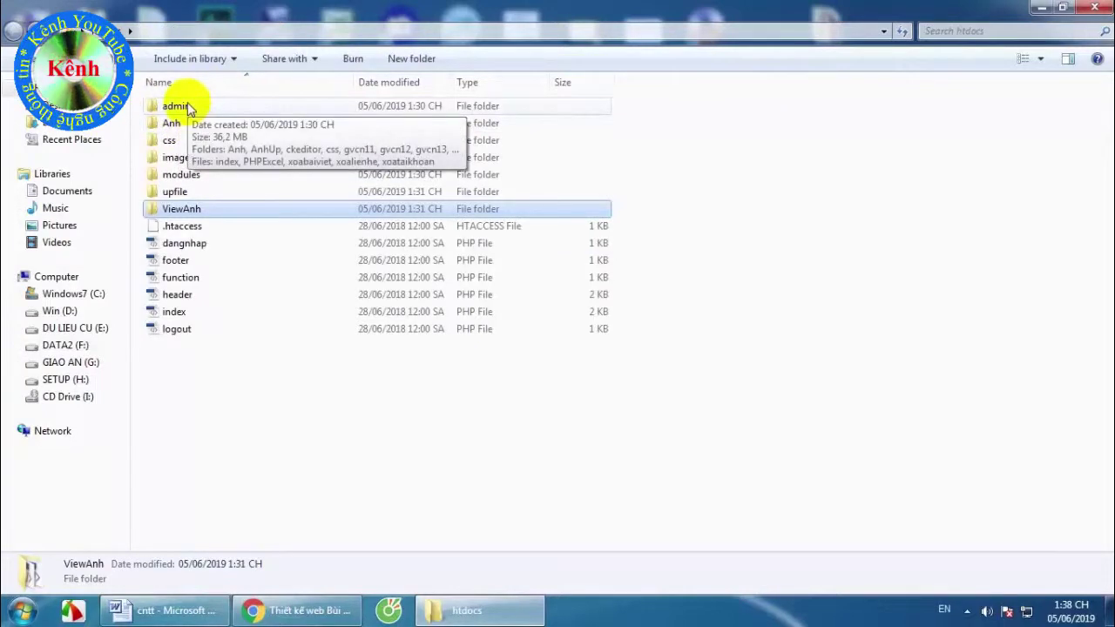
Examine the files in the gvcn11 and gvcn35 class folders inside the admin folder
{"action": "double_click", "coordinate": [177, 106]}
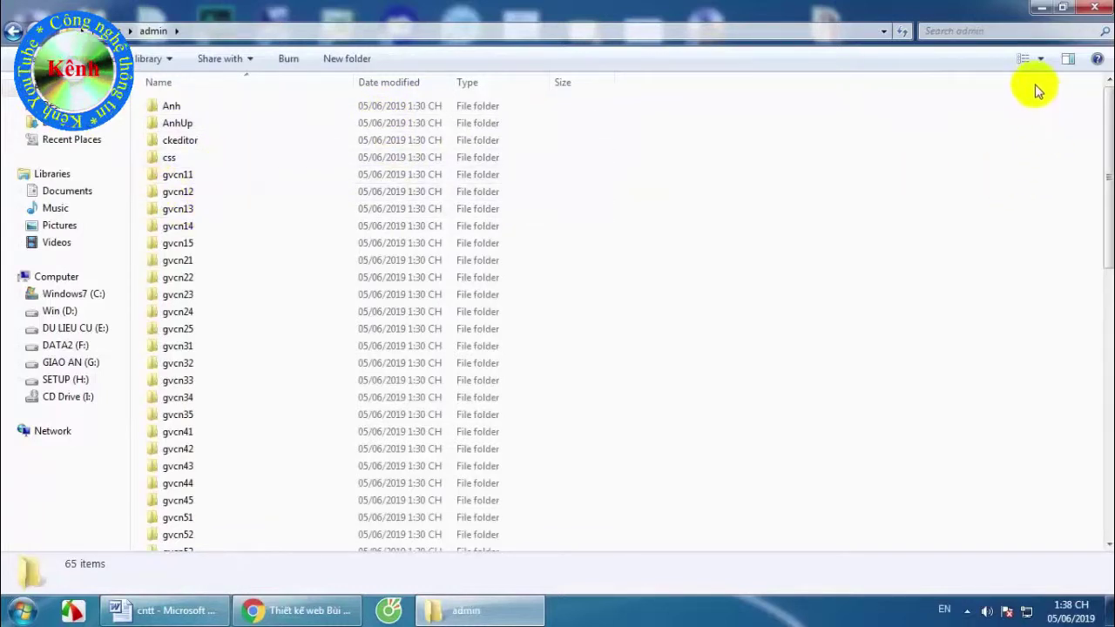
{"action": "left_click", "coordinate": [179, 177]}
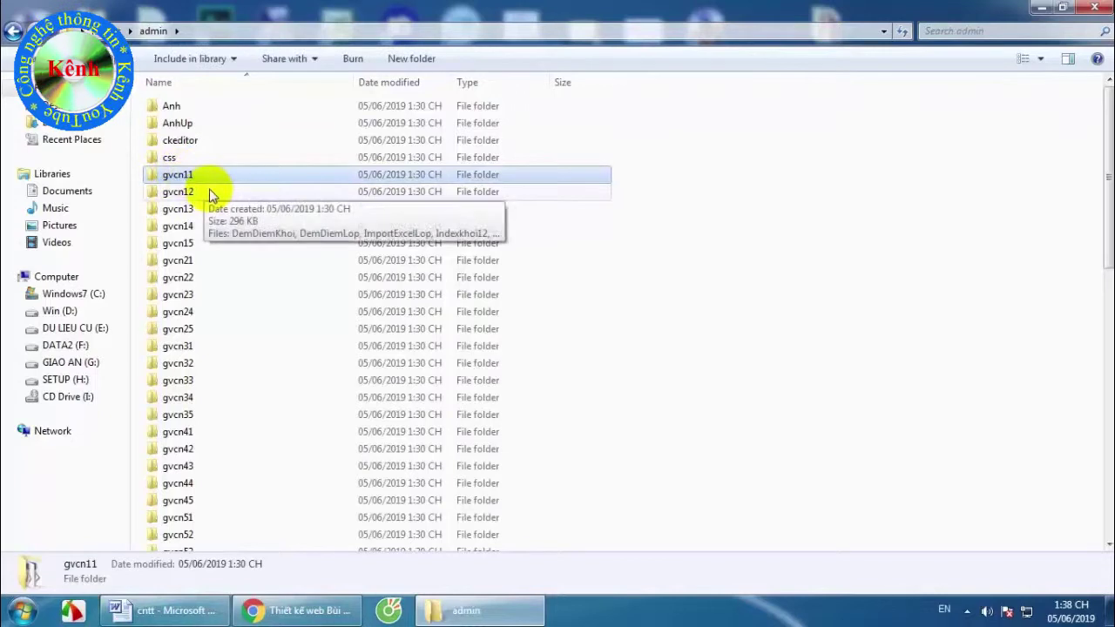
{"action": "left_click", "coordinate": [198, 177]}
{"action": "double_click", "coordinate": [197, 177]}
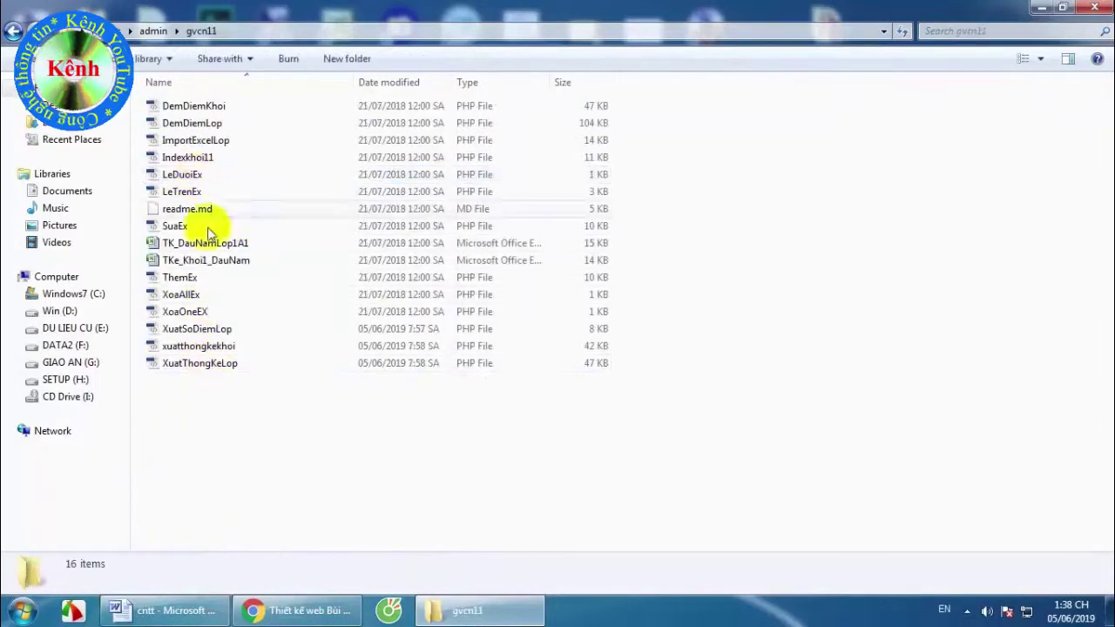
{"action": "left_click", "coordinate": [13, 33]}
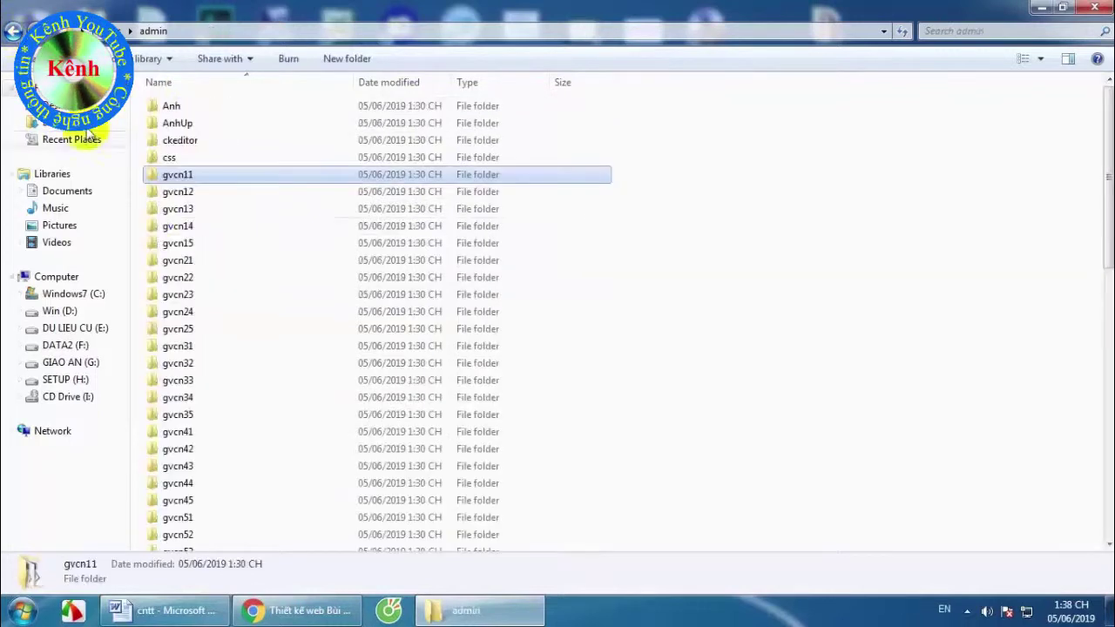
{"action": "scroll", "coordinate": [209, 340], "scroll_direction": "down", "scroll_amount": 2}
{"action": "double_click", "coordinate": [186, 317]}
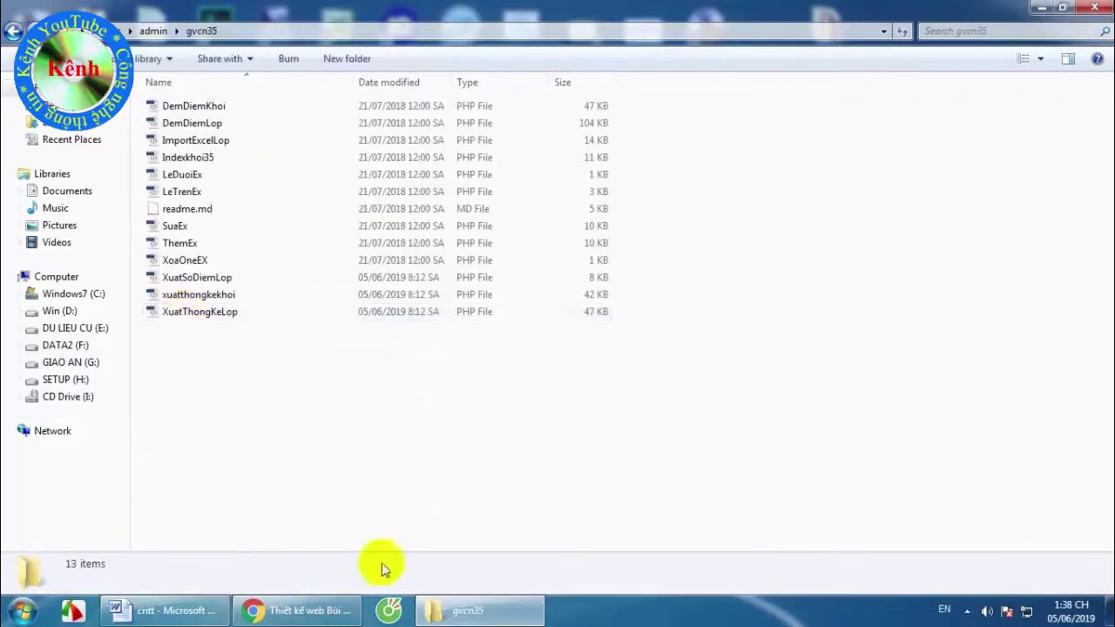
Remove all gvcn and khoi class folders from the admin folder
{"action": "left_click", "coordinate": [13, 32]}
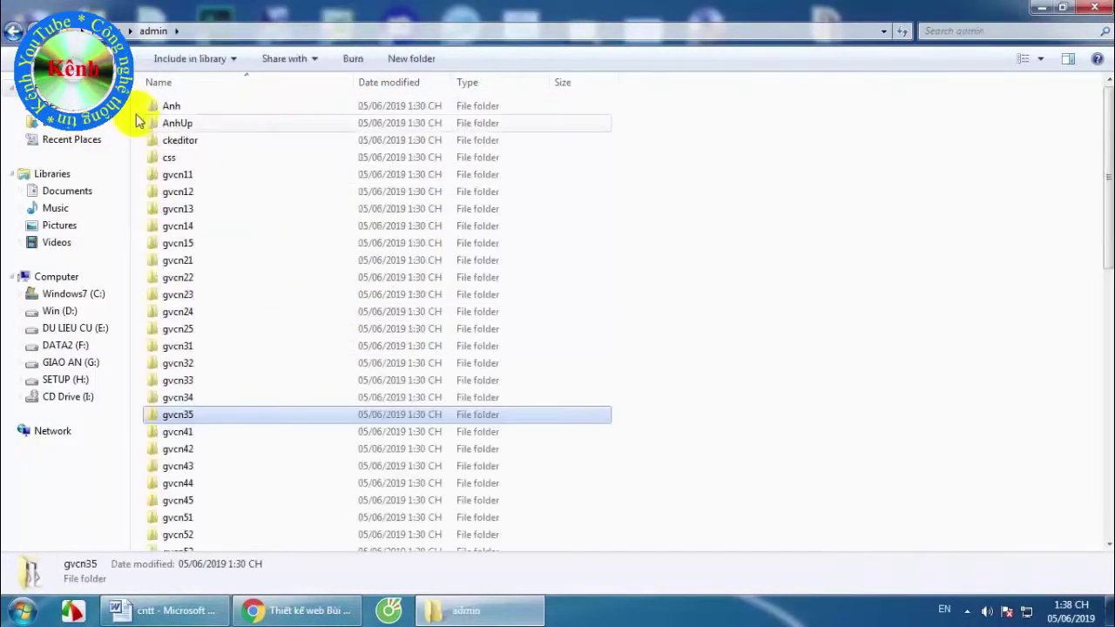
{"action": "left_click", "coordinate": [179, 174]}
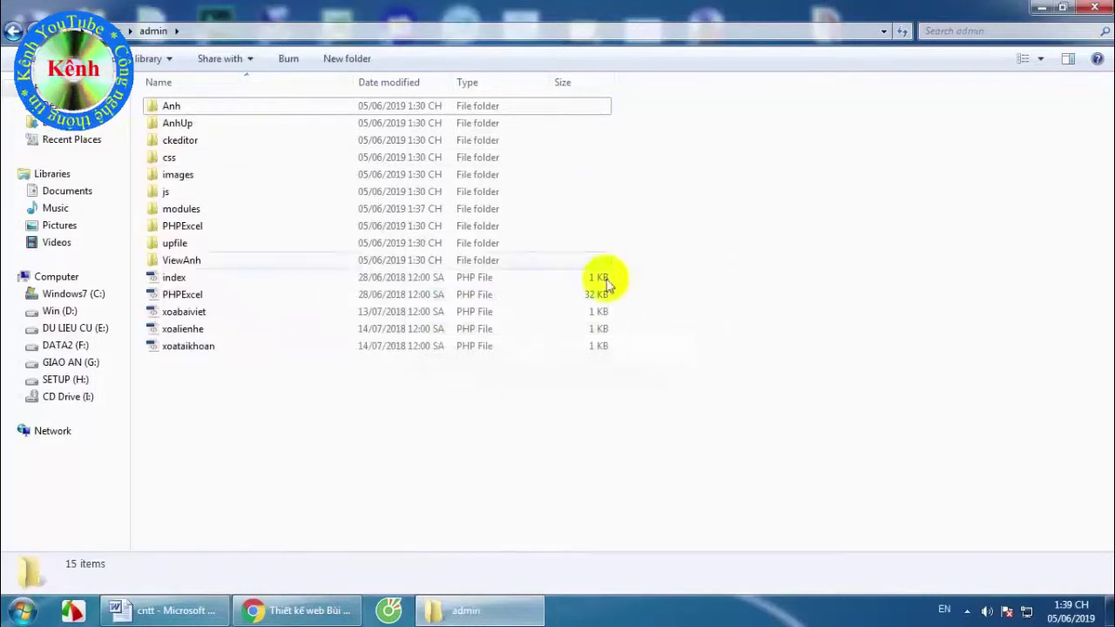
Check the contents of the Anh, AnhUp and ViewAnh subfolders of the admin folder
{"action": "double_click", "coordinate": [174, 106]}
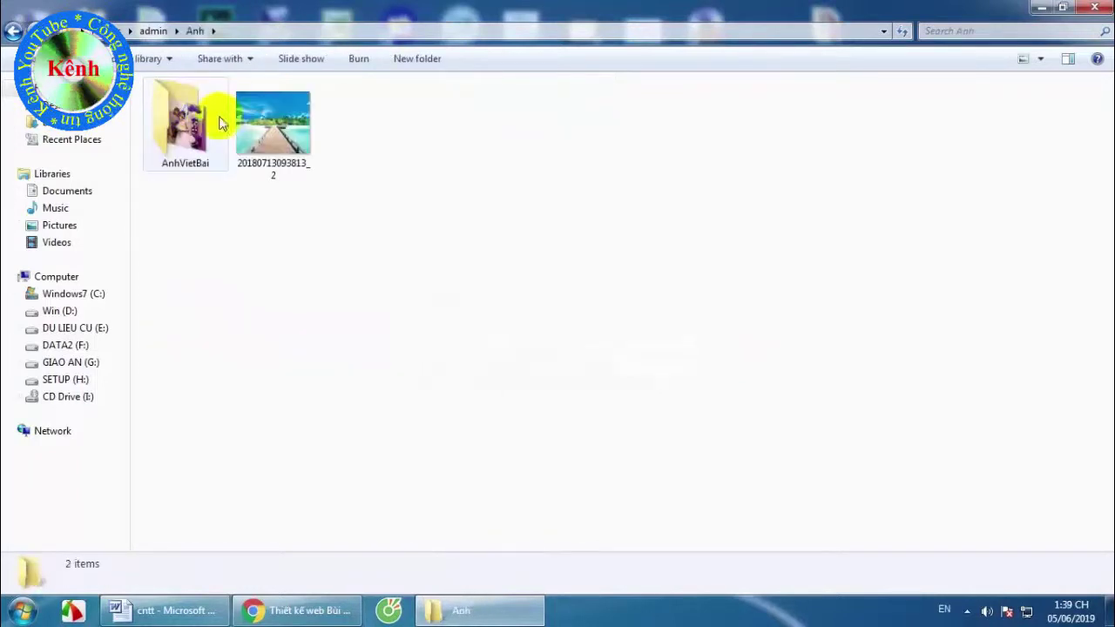
{"action": "left_click", "coordinate": [13, 33]}
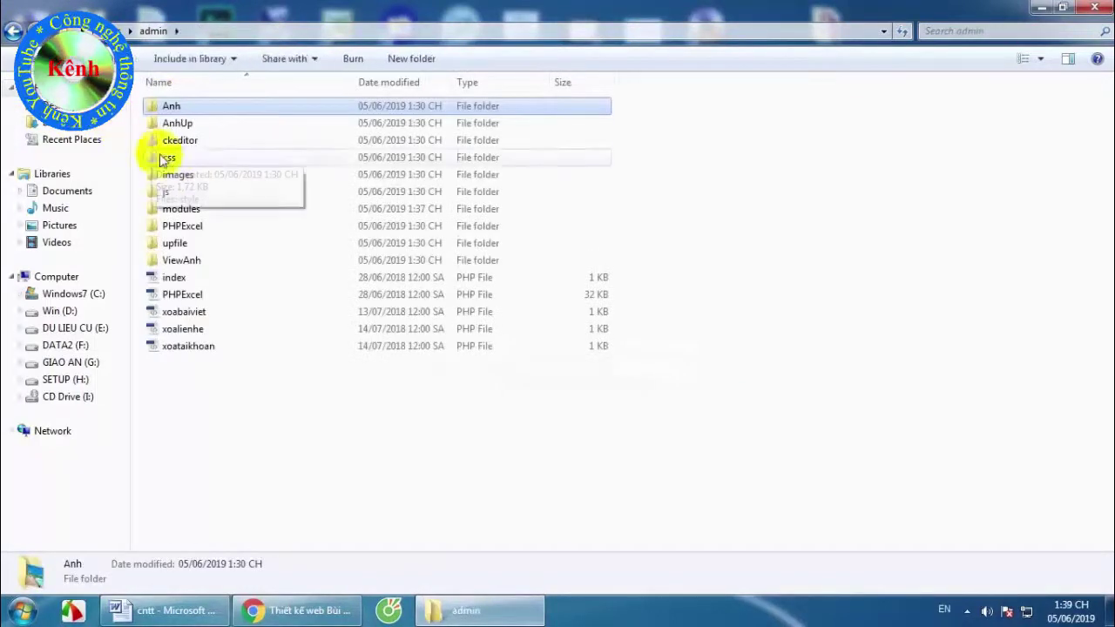
{"action": "double_click", "coordinate": [180, 122]}
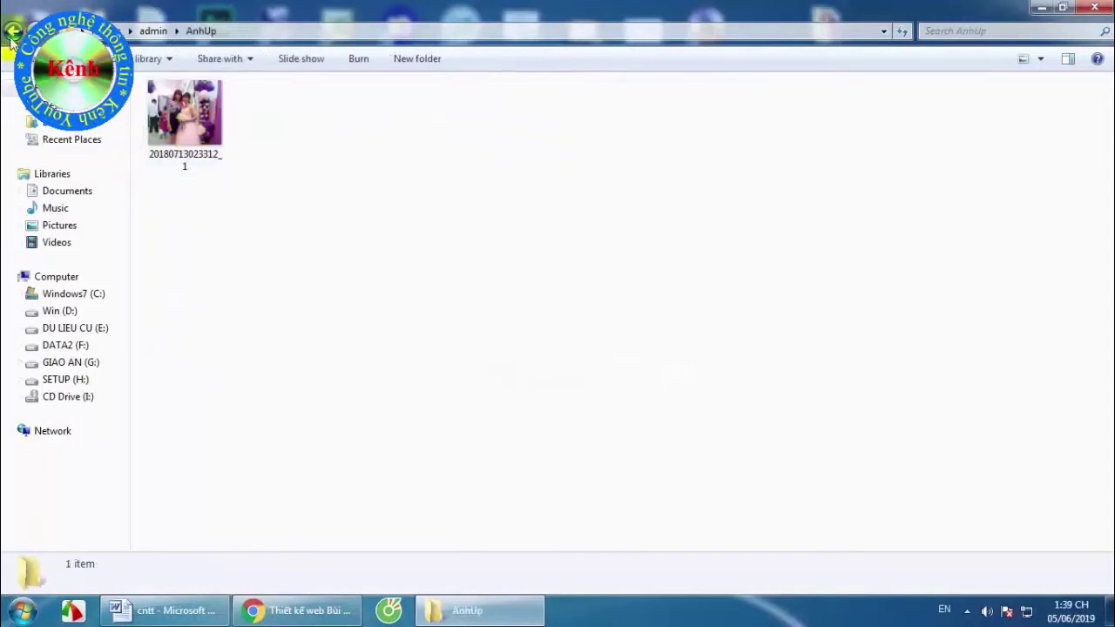
{"action": "key", "text": "BackSpace"}
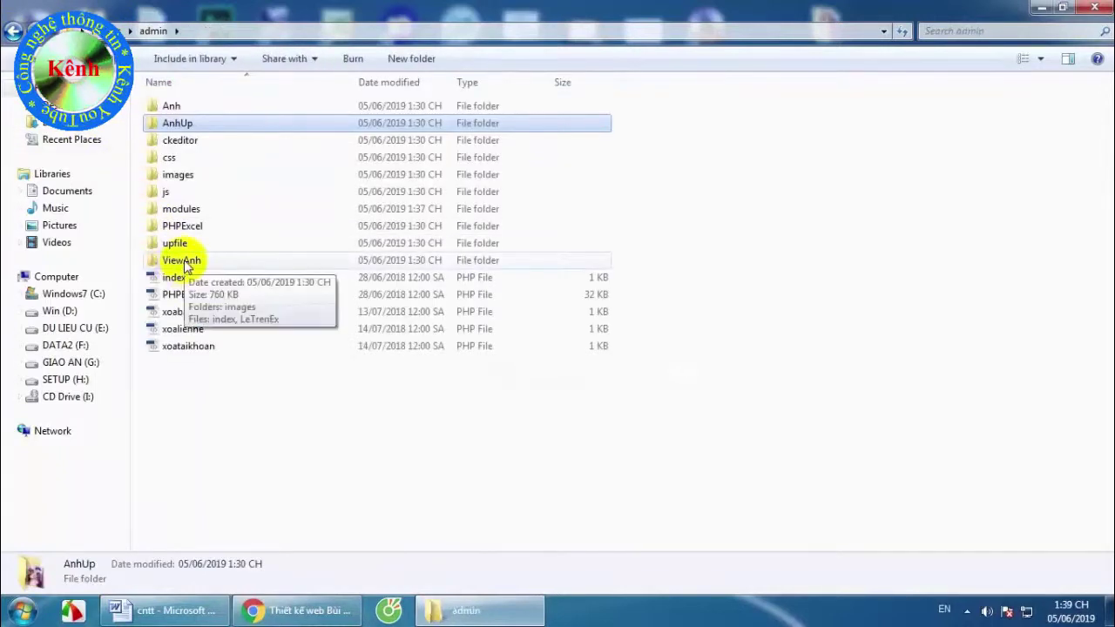
{"action": "double_click", "coordinate": [184, 263]}
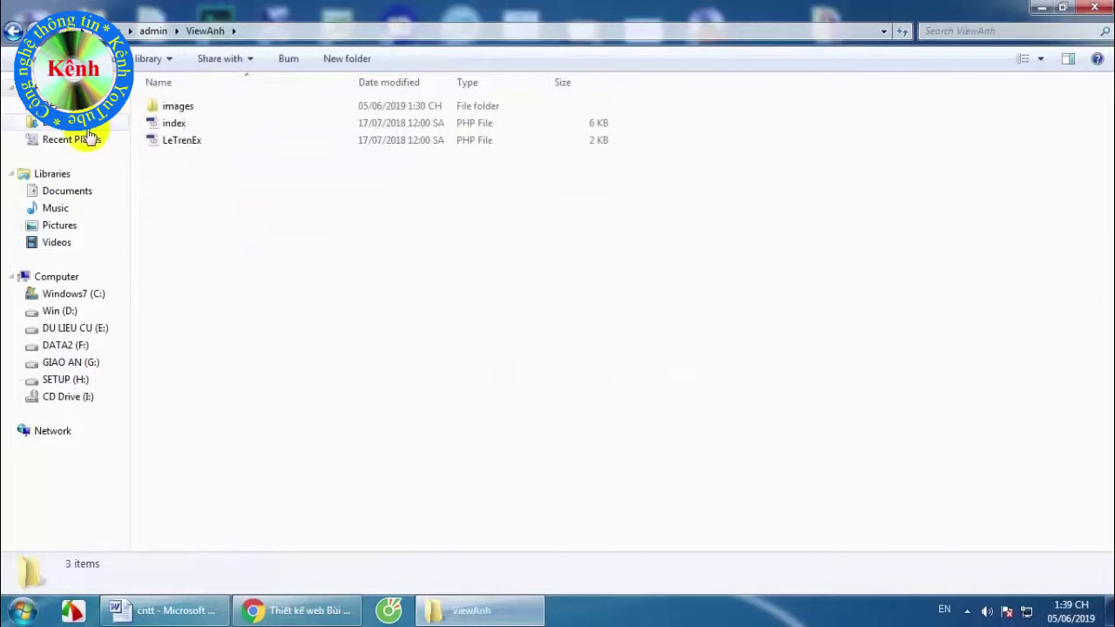
{"action": "left_click", "coordinate": [13, 33]}
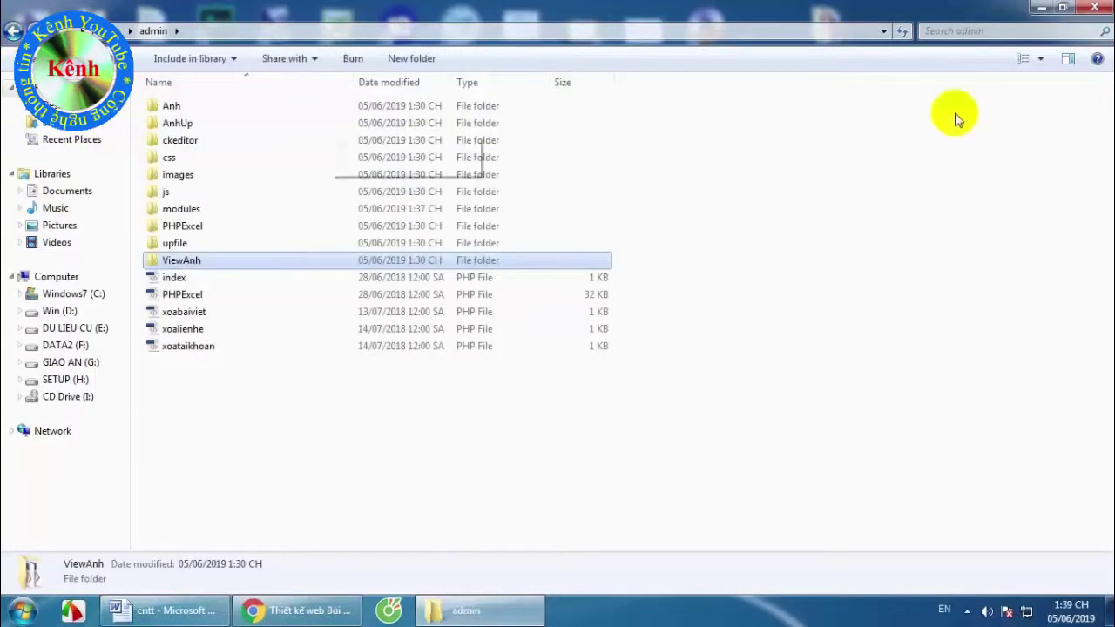
Close the admin folder window, switch to CuteFTP 9 and open its list of saved hosts
{"action": "left_click", "coordinate": [1094, 9]}
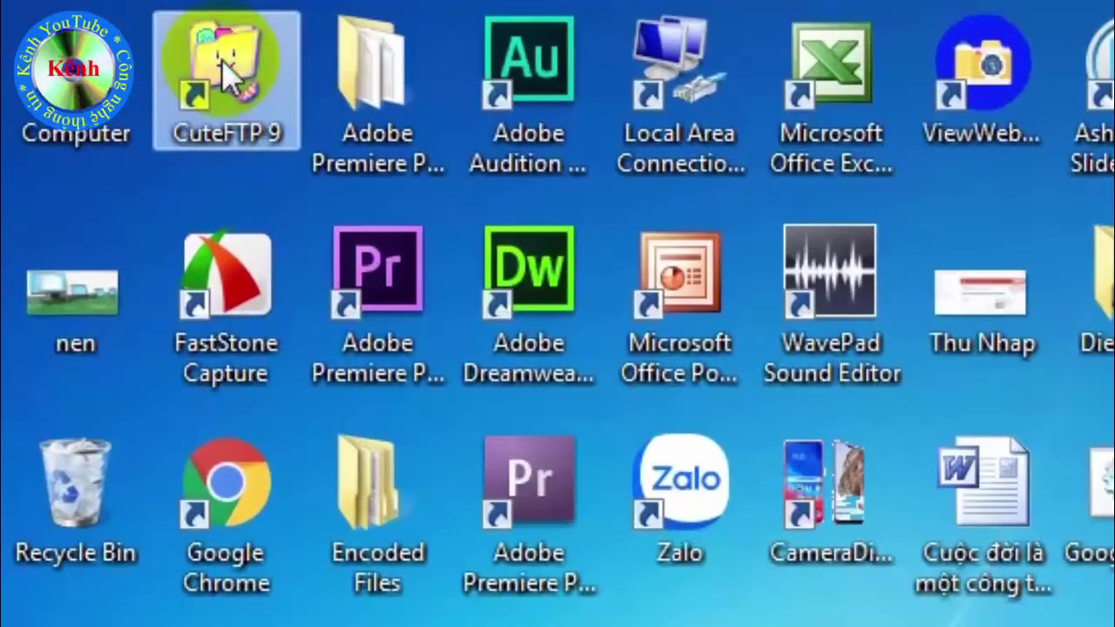
{"action": "double_click", "coordinate": [231, 77]}
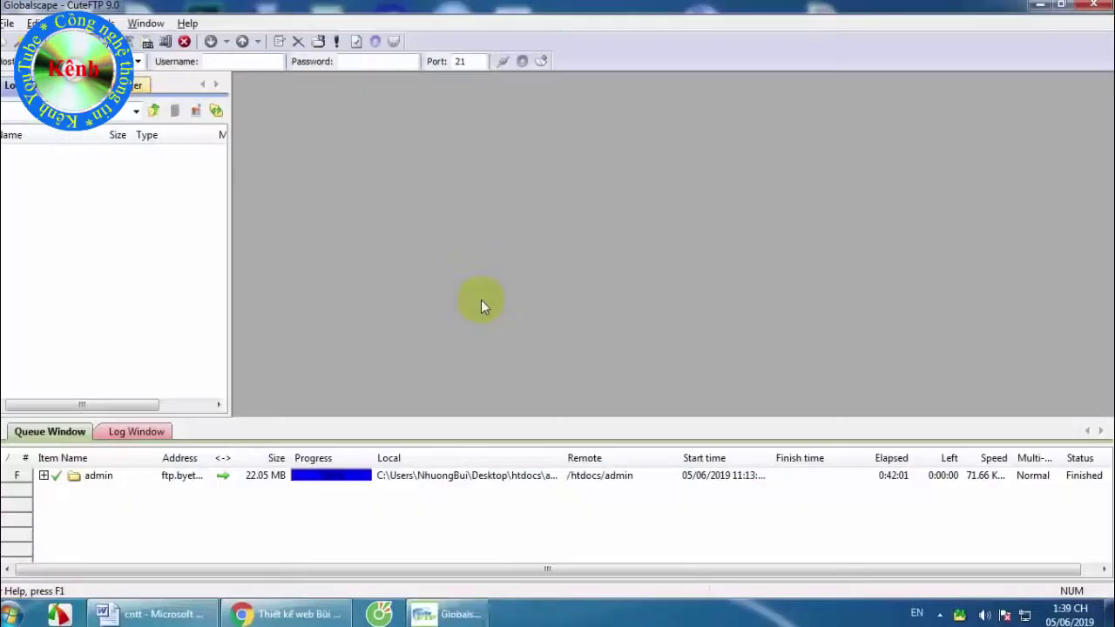
{"action": "left_click", "coordinate": [138, 63]}
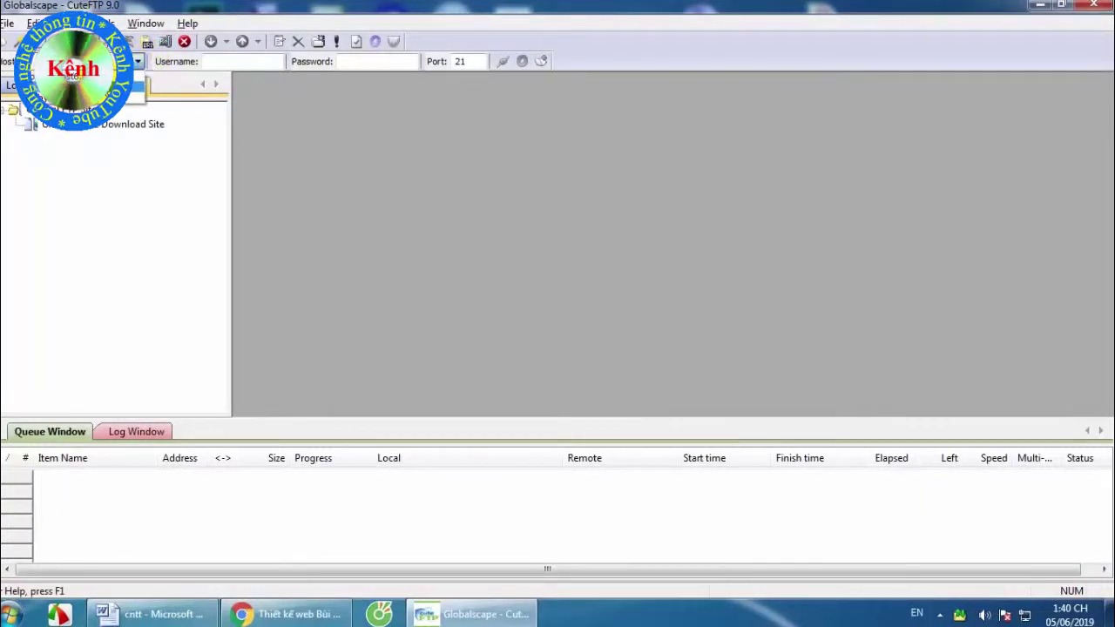
Switch to the cntt Word document and copy the FTP host name ftp.byethost32.com from the hosting details table
{"action": "left_click", "coordinate": [155, 616]}
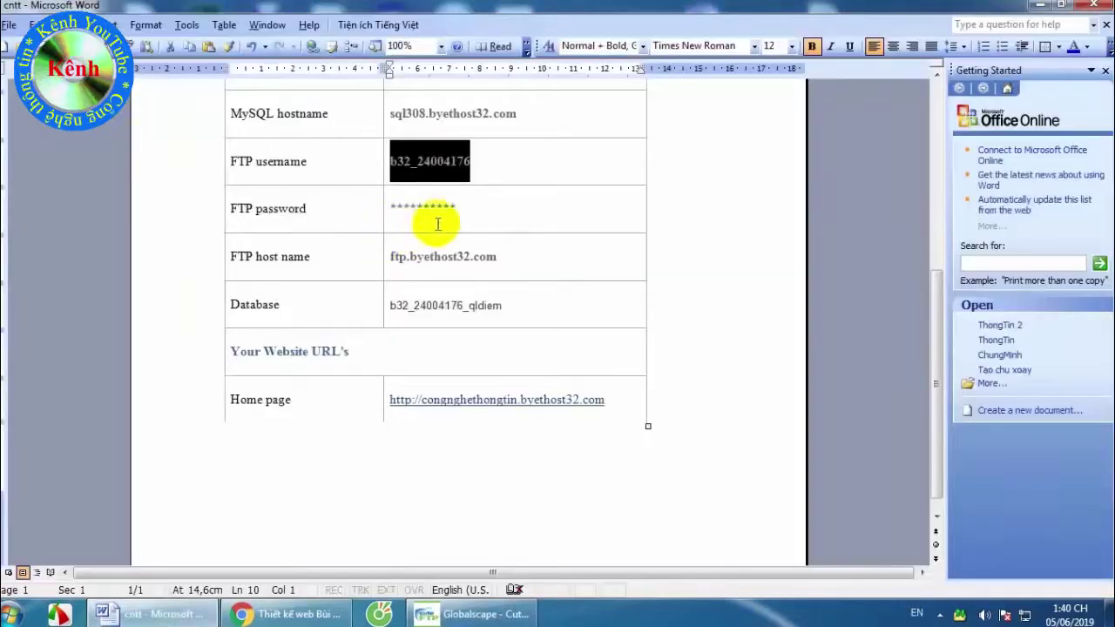
{"action": "scroll", "coordinate": [563, 218], "scroll_direction": "up", "scroll_amount": 3}
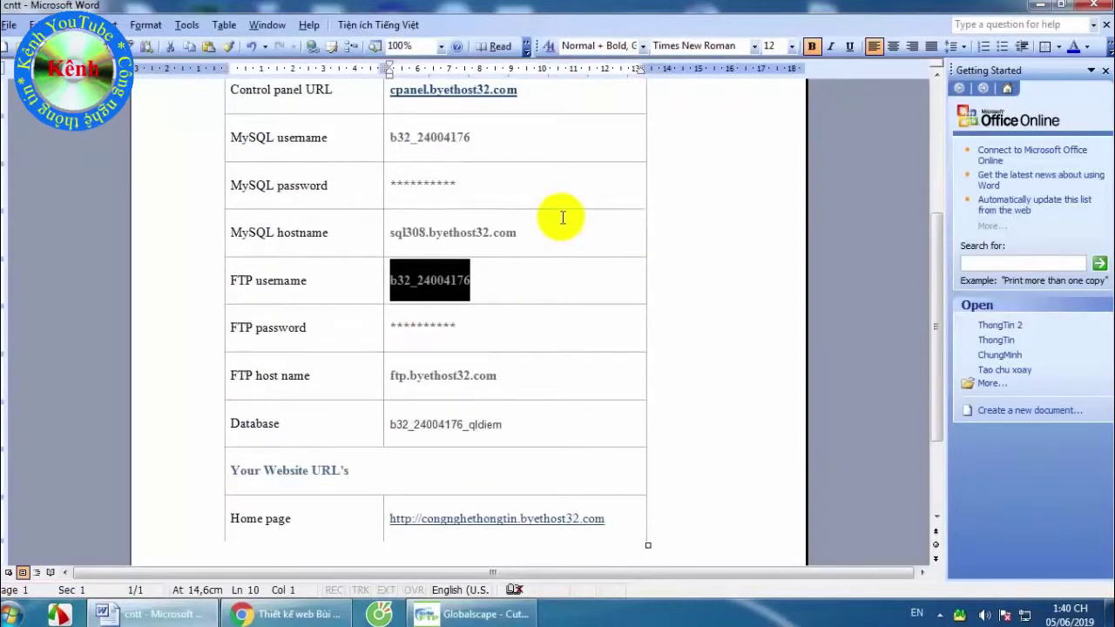
{"action": "scroll", "coordinate": [563, 217], "scroll_direction": "up", "scroll_amount": 2}
{"action": "scroll", "coordinate": [564, 216], "scroll_direction": "up", "scroll_amount": 2}
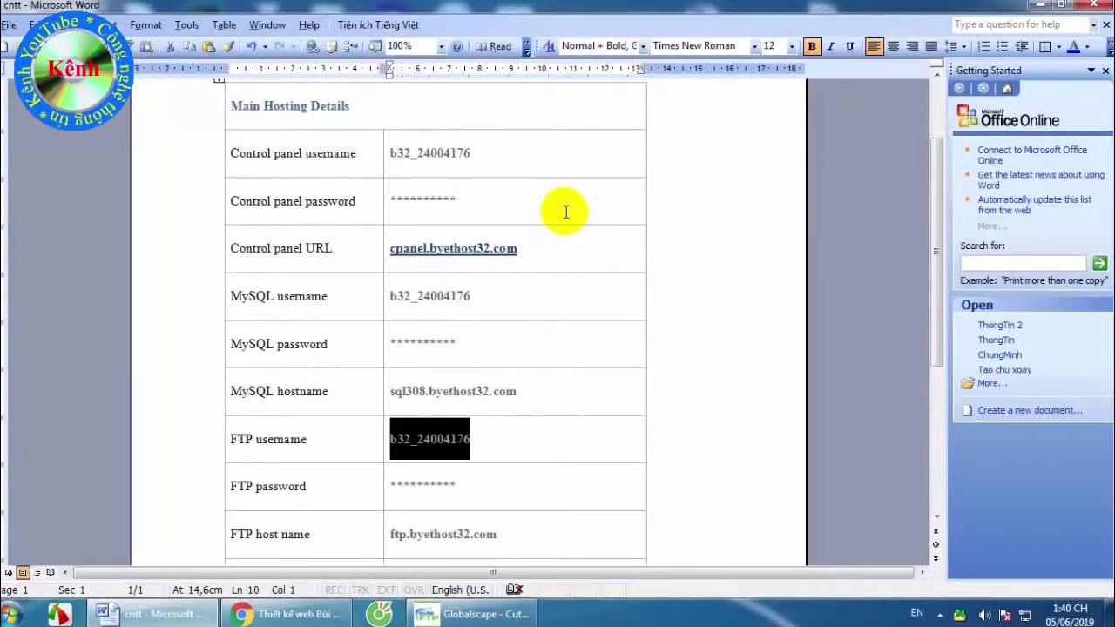
{"action": "scroll", "coordinate": [565, 211], "scroll_direction": "down", "scroll_amount": 2}
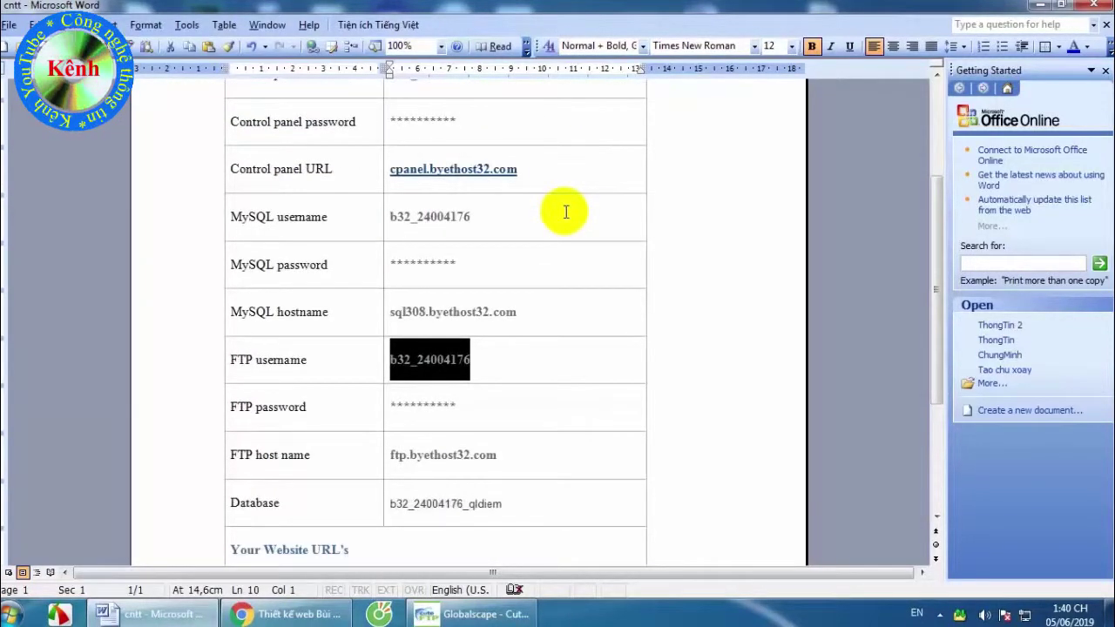
{"action": "scroll", "coordinate": [565, 211], "scroll_direction": "down", "scroll_amount": 4}
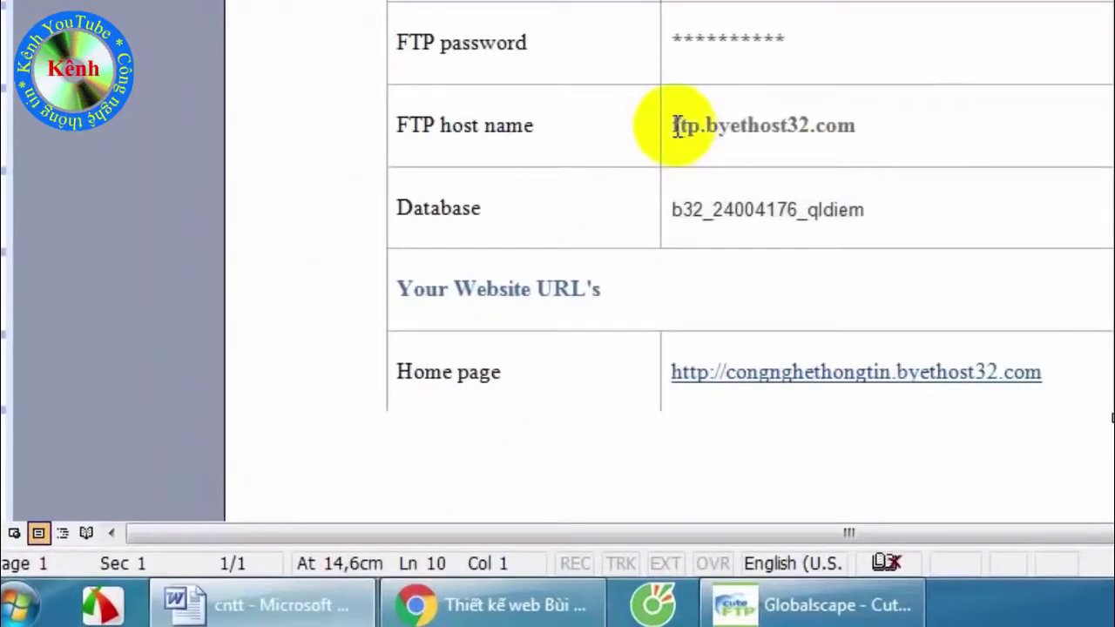
{"action": "left_click_drag", "start_coordinate": [678, 125], "coordinate": [854, 117]}
{"action": "key", "text": "ctrl+c"}
Switch to CuteFTP and replace the connection's host with the copied address ftp.byethost32.com
{"action": "left_click", "coordinate": [818, 605]}
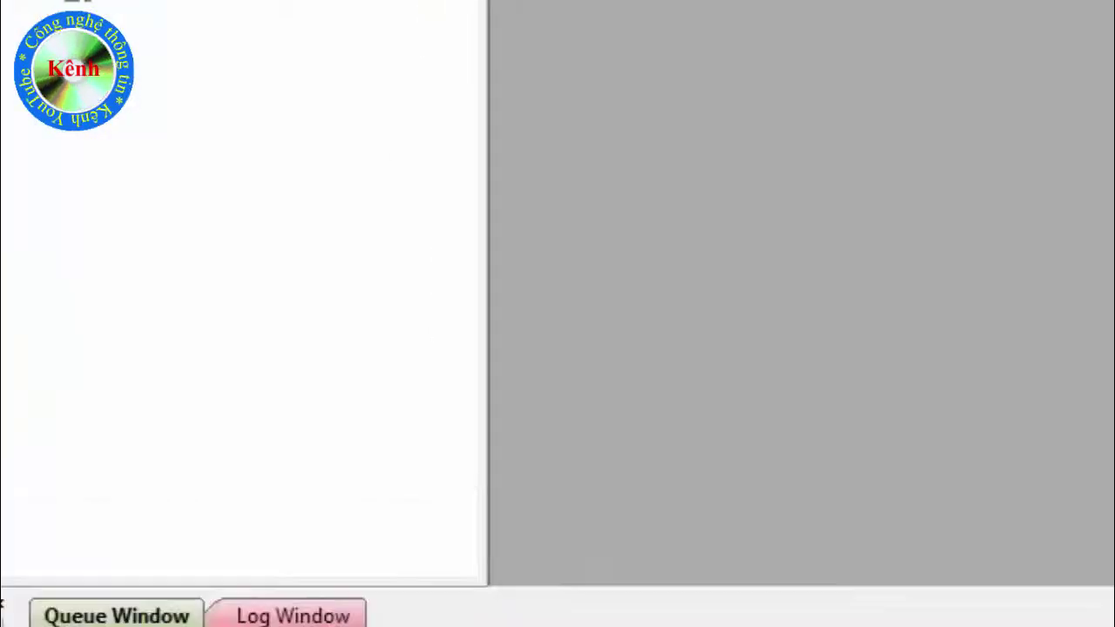
{"action": "left_click", "coordinate": [374, 133]}
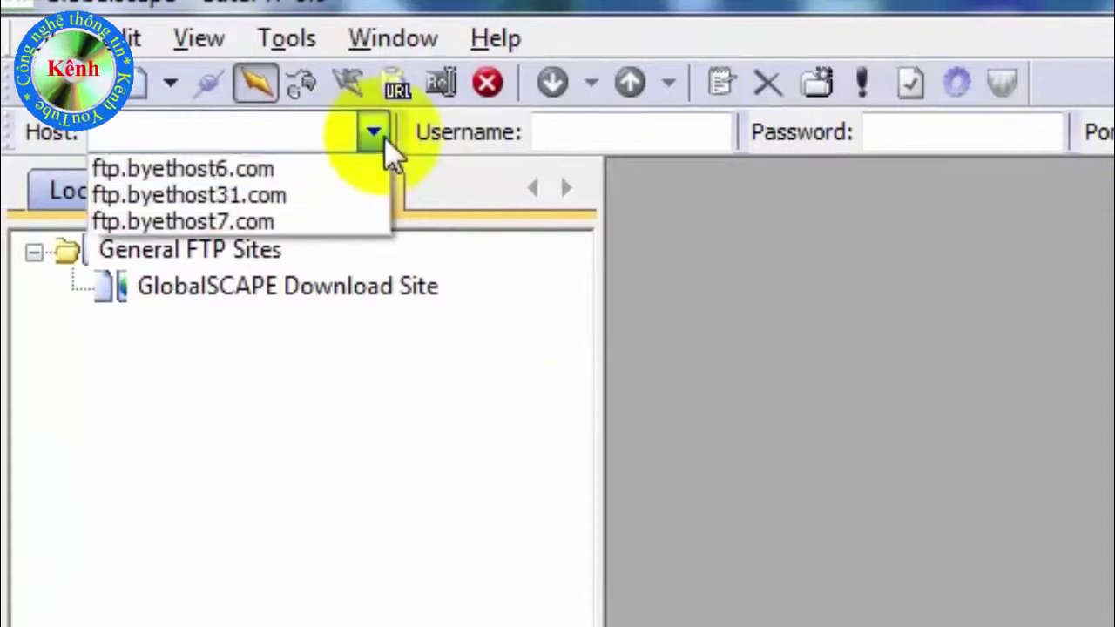
{"action": "left_click", "coordinate": [298, 179]}
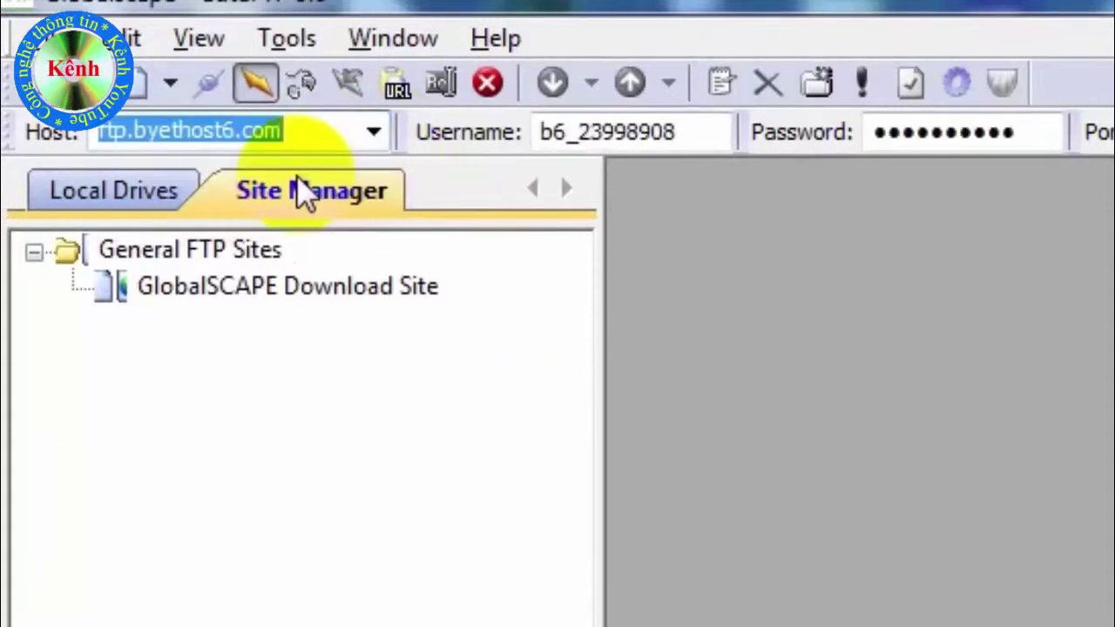
{"action": "left_click", "coordinate": [375, 131]}
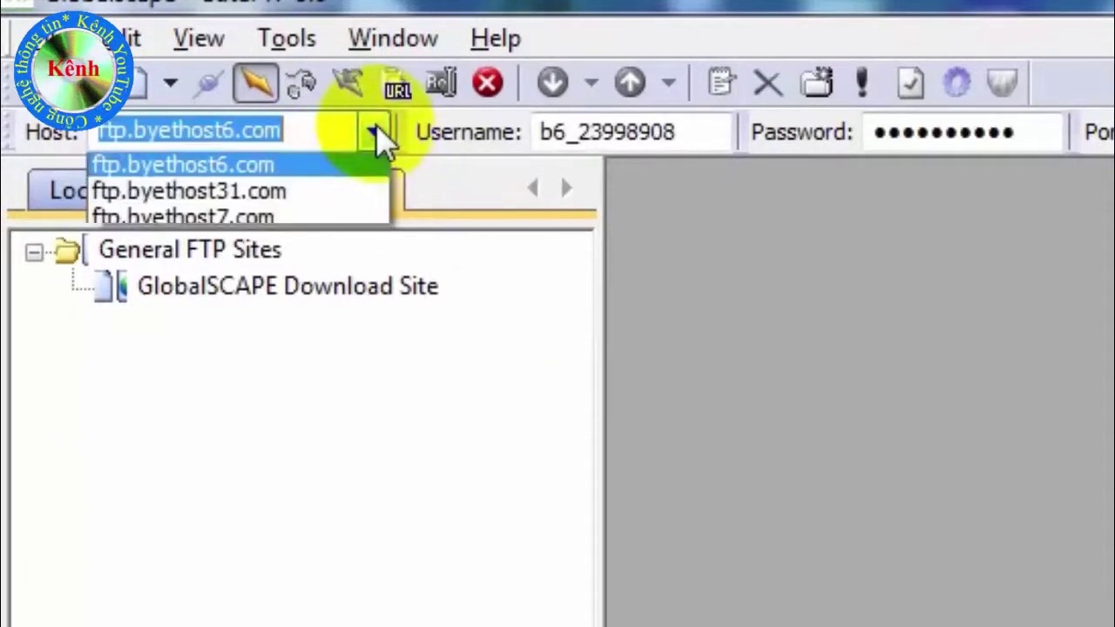
{"action": "left_click", "coordinate": [331, 164]}
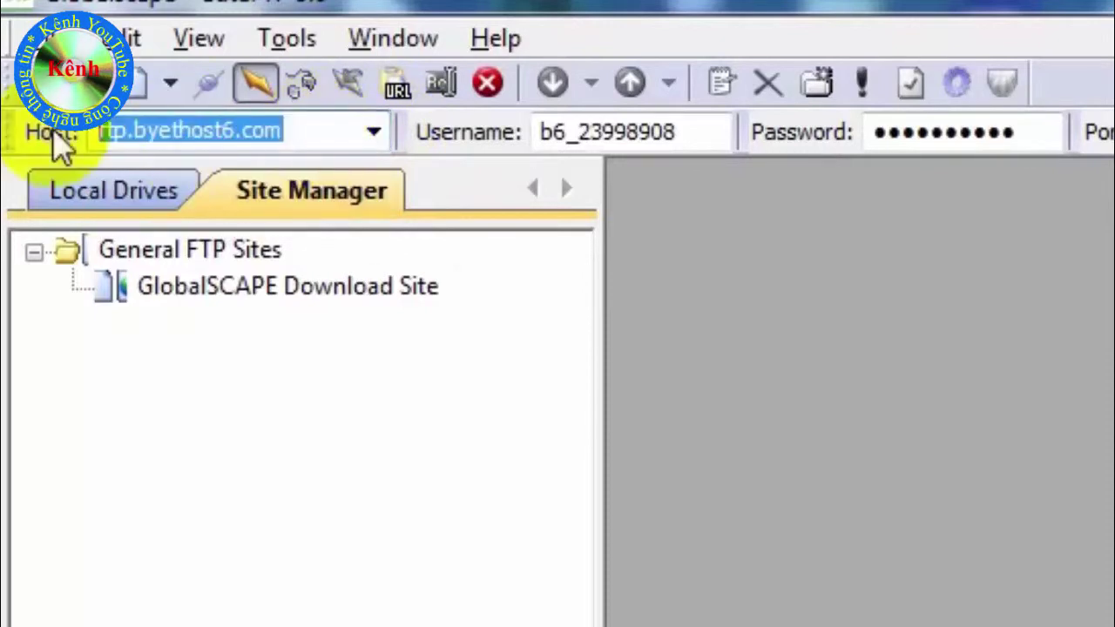
{"action": "key", "text": "ctrl+v"}
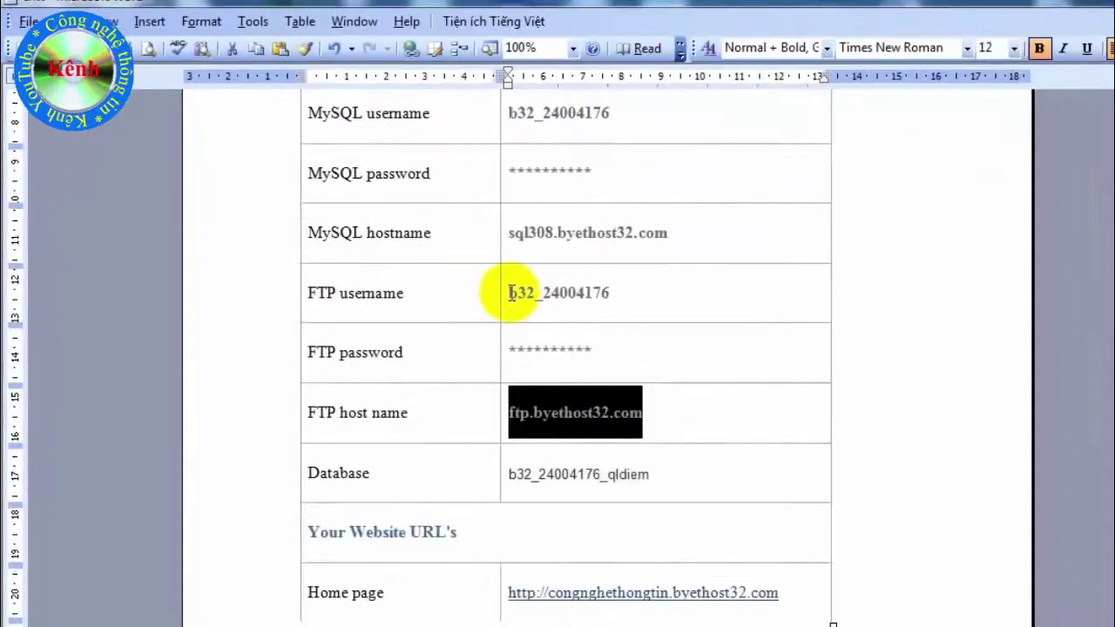
Copy the FTP username from the cntt Word document and paste it as the connection's username in CuteFTP
{"action": "left_click_drag", "start_coordinate": [509, 292], "coordinate": [596, 293]}
{"action": "key", "text": "ctrl+c"}
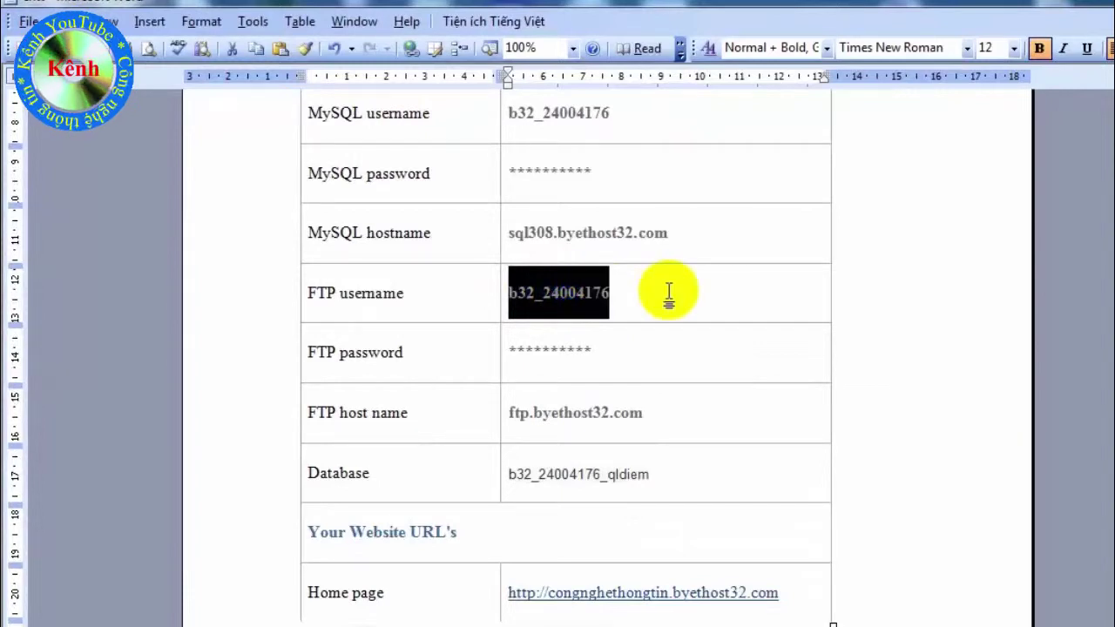
{"action": "key", "text": "alt+Tab"}
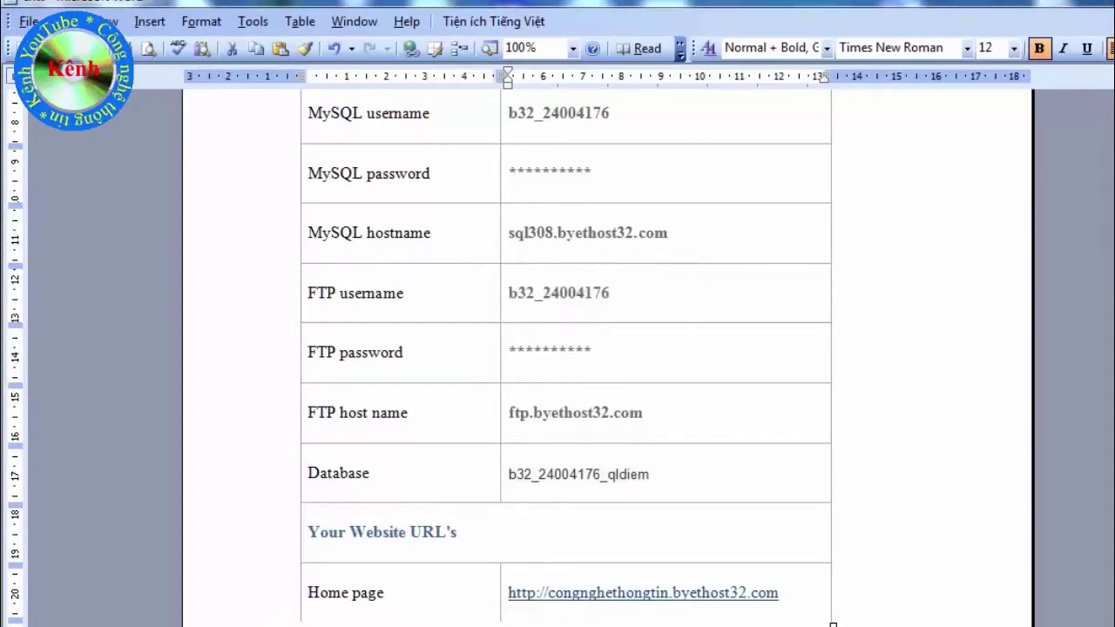
{"action": "left_click_drag", "start_coordinate": [356, 67], "coordinate": [239, 68]}
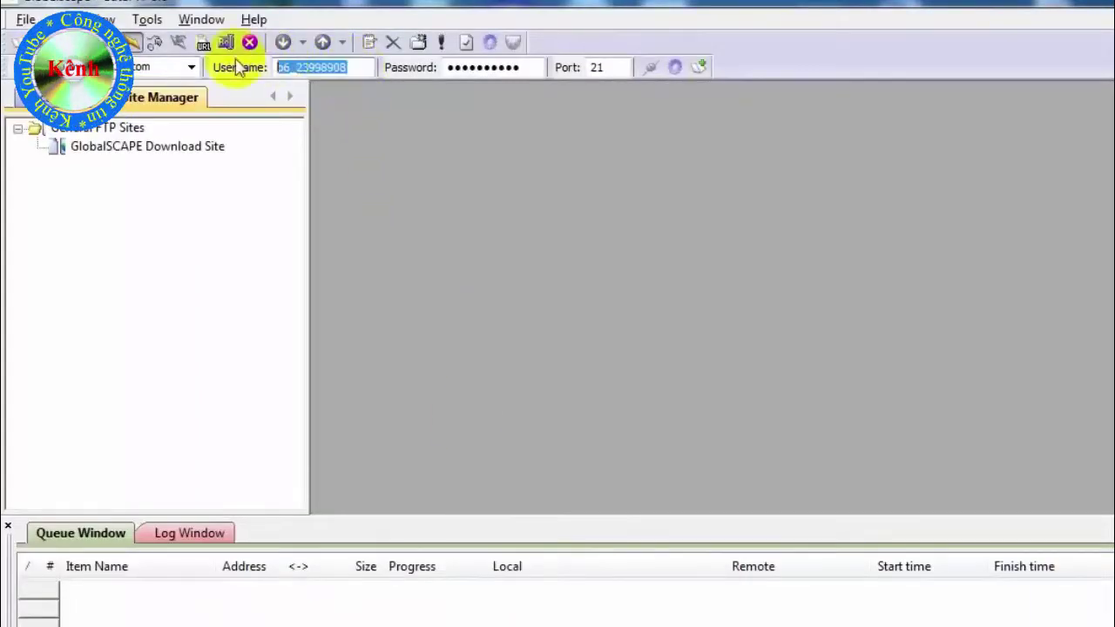
{"action": "key", "text": "ctrl+v"}
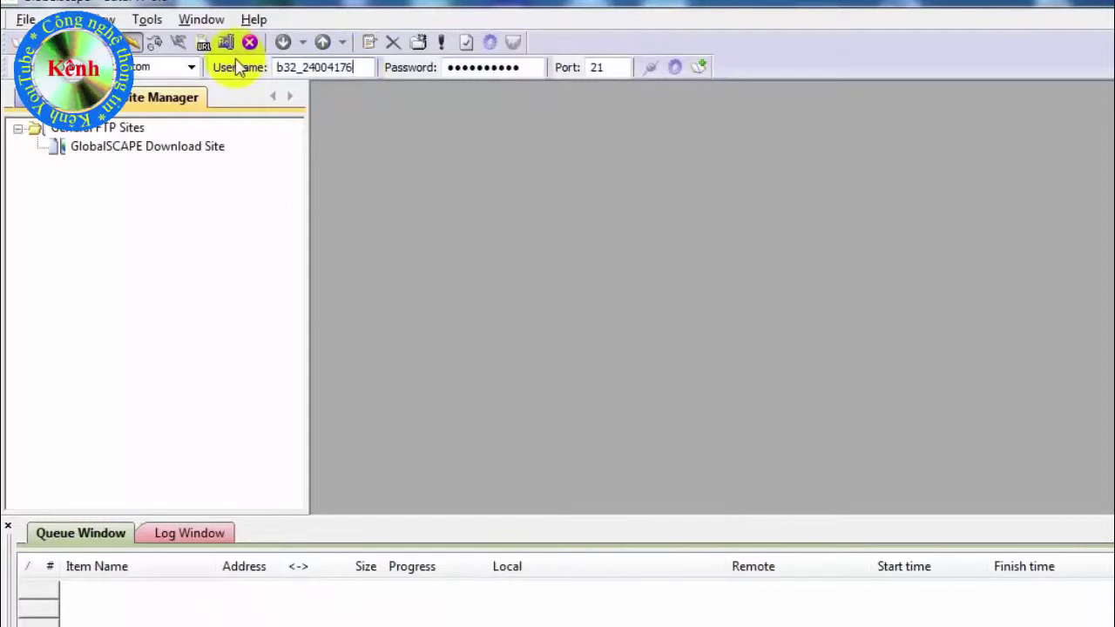
Enter the FTP account password and connect to ftp.byethost32.com
{"action": "left_click", "coordinate": [527, 67]}
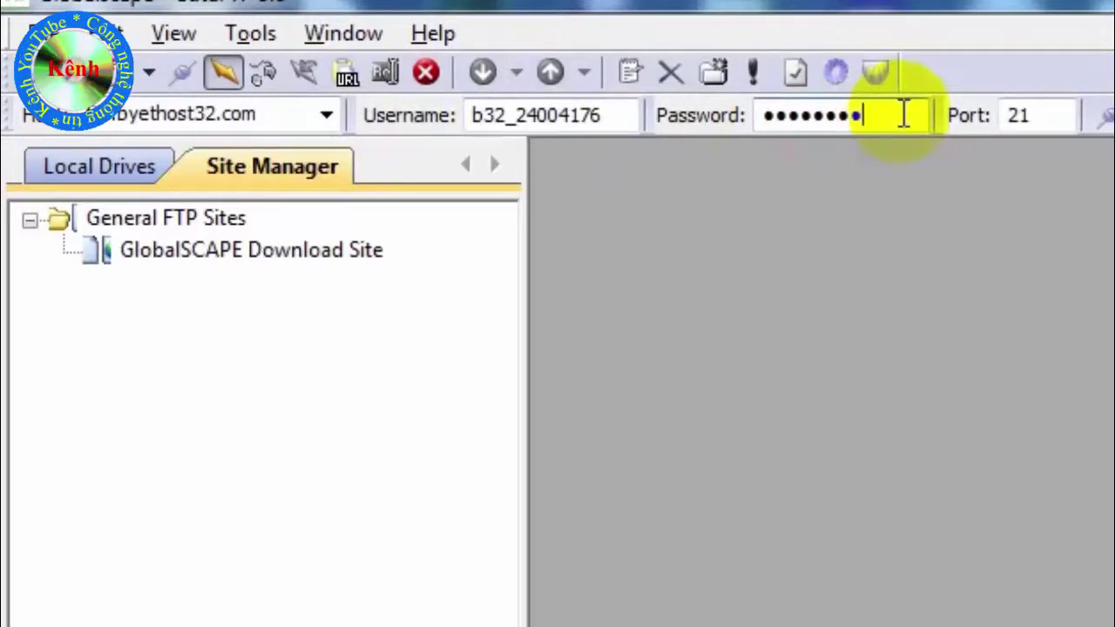
{"action": "key", "text": "Return"}
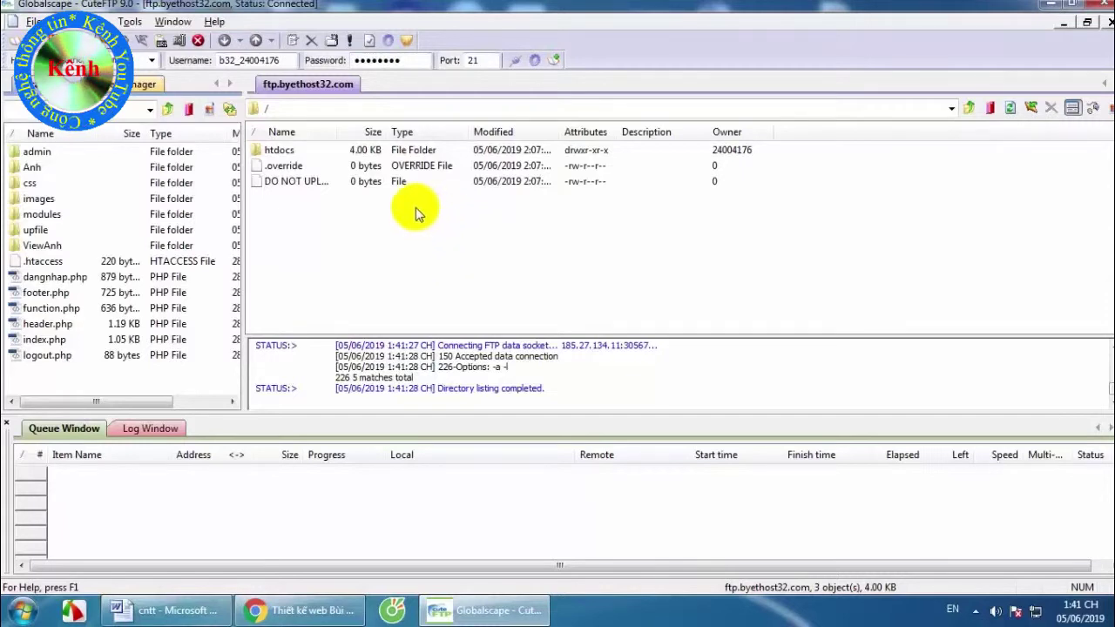
Open the htdocs folder on the remote server
{"action": "double_click", "coordinate": [283, 151]}
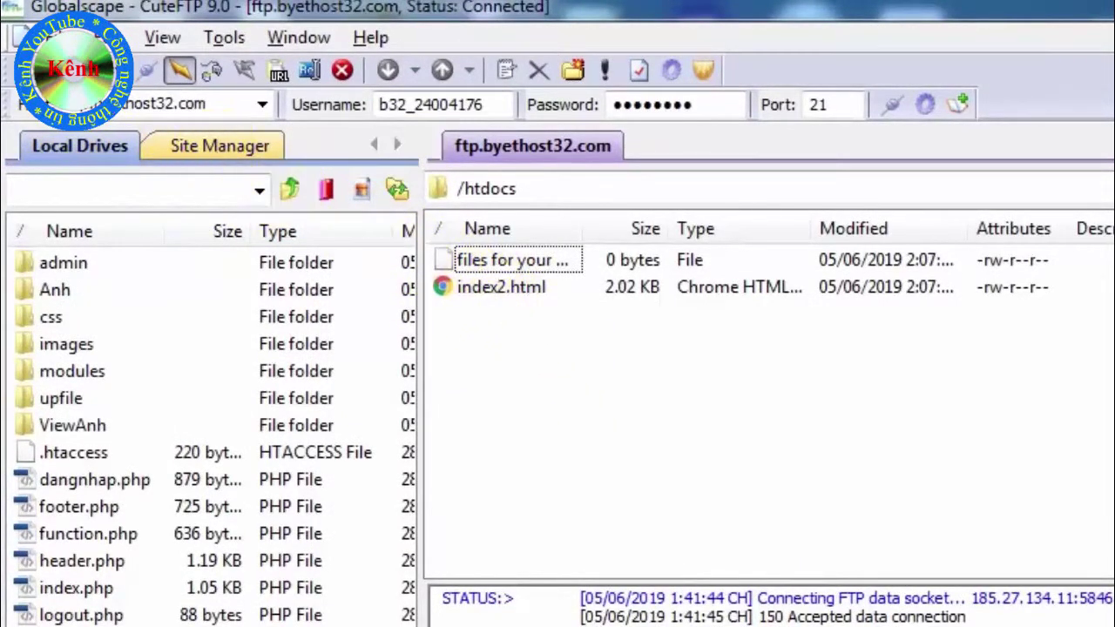
{"action": "key", "text": "BackSpace"}
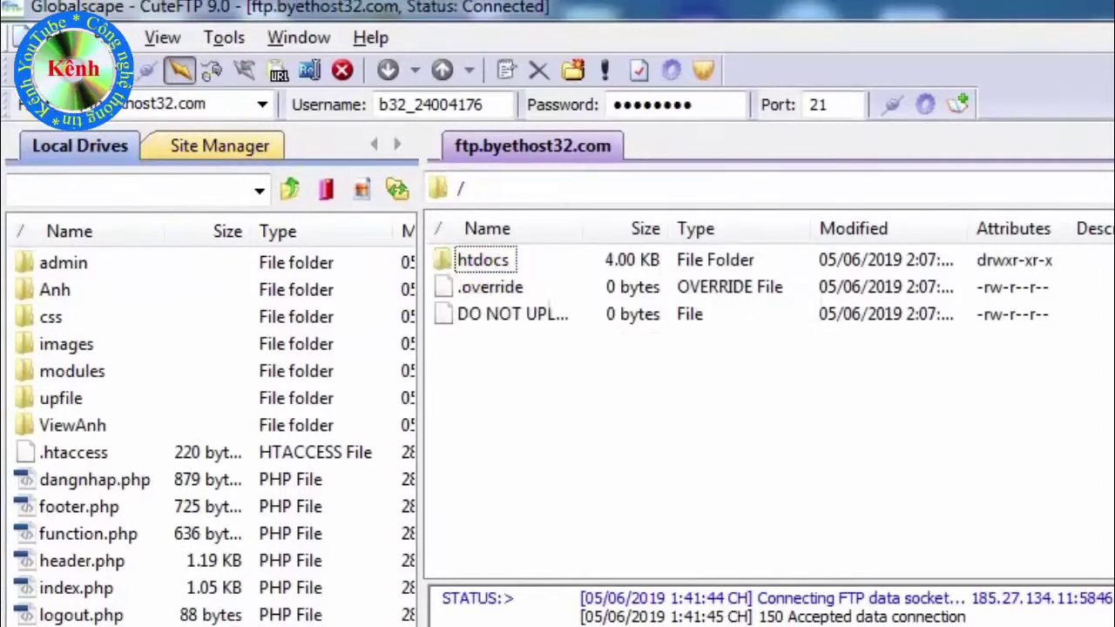
{"action": "double_click", "coordinate": [504, 265]}
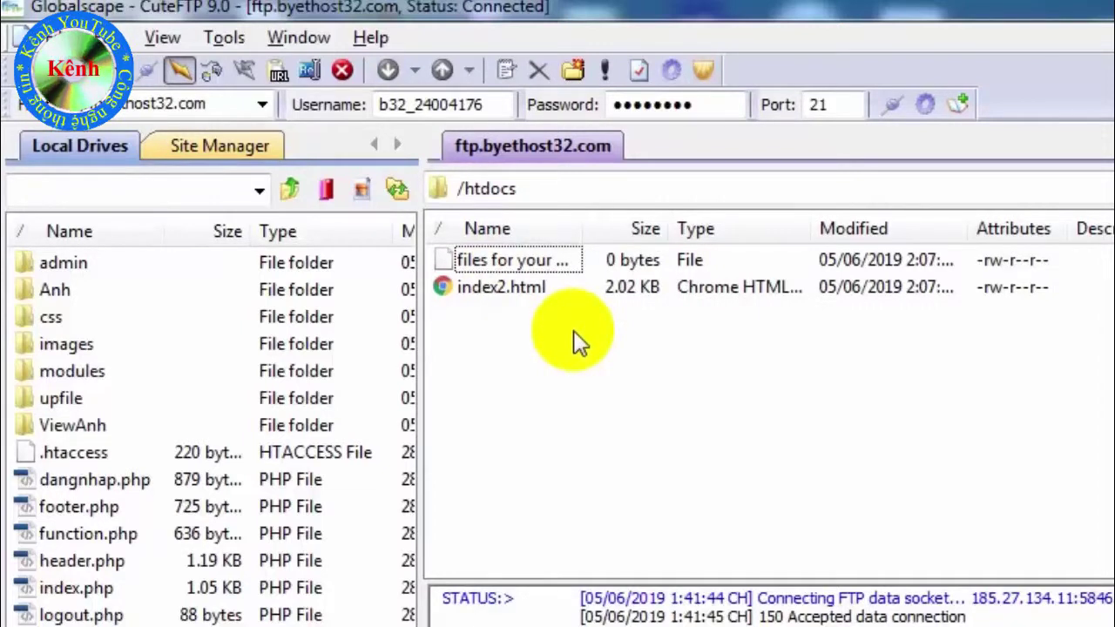
Browse the local drives to the Desktop and open its htdocs folder
{"action": "left_click", "coordinate": [258, 192]}
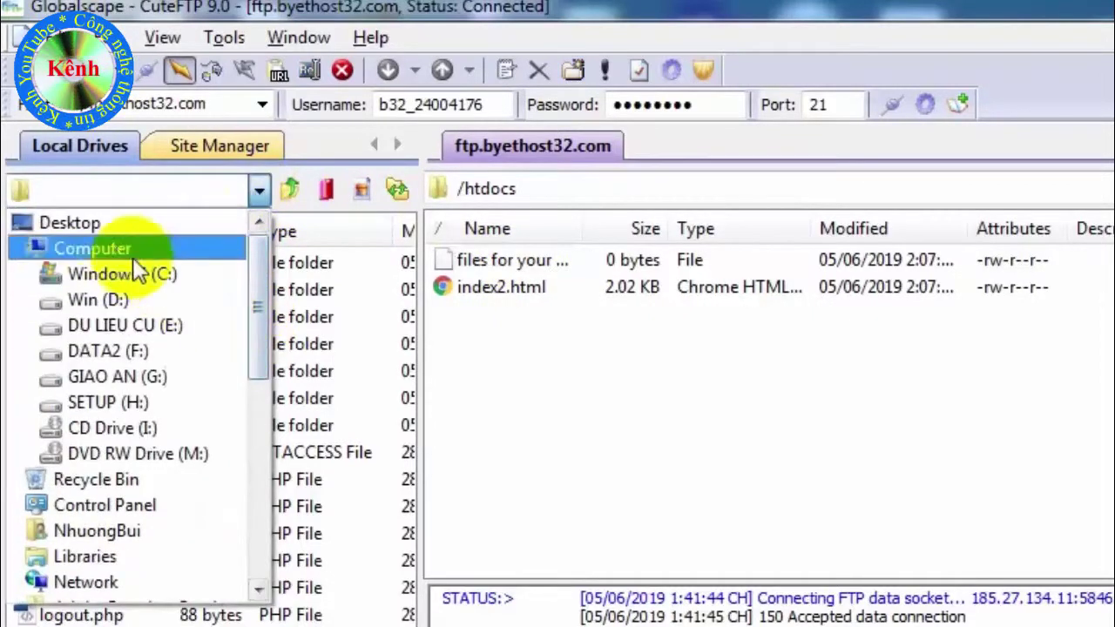
{"action": "left_click", "coordinate": [72, 224]}
{"action": "left_click_drag", "start_coordinate": [413, 283], "coordinate": [416, 314]}
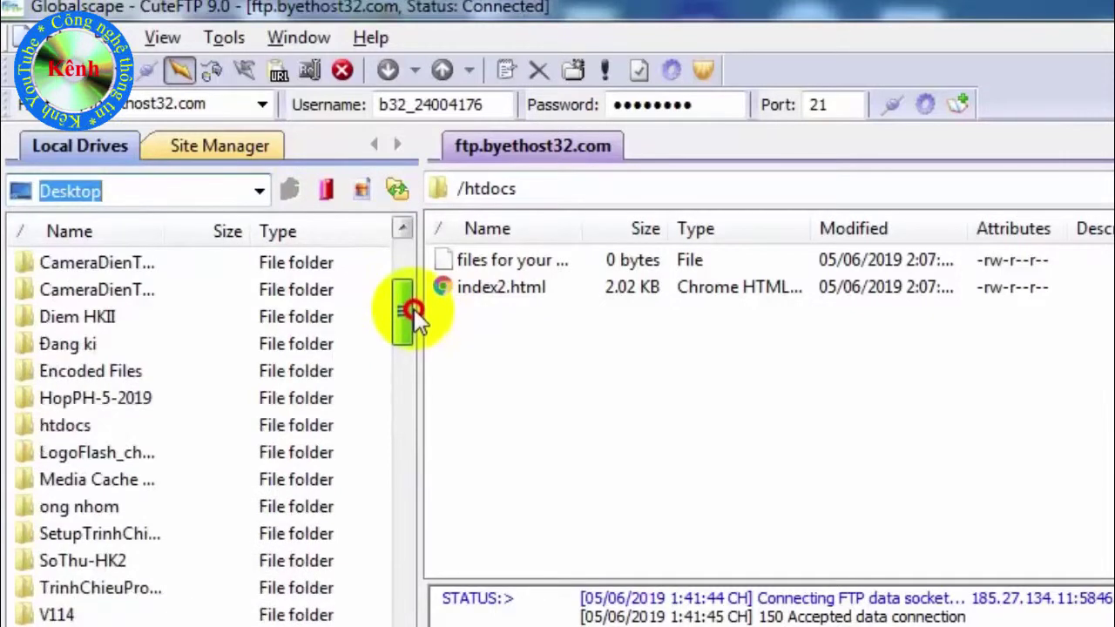
{"action": "double_click", "coordinate": [81, 424]}
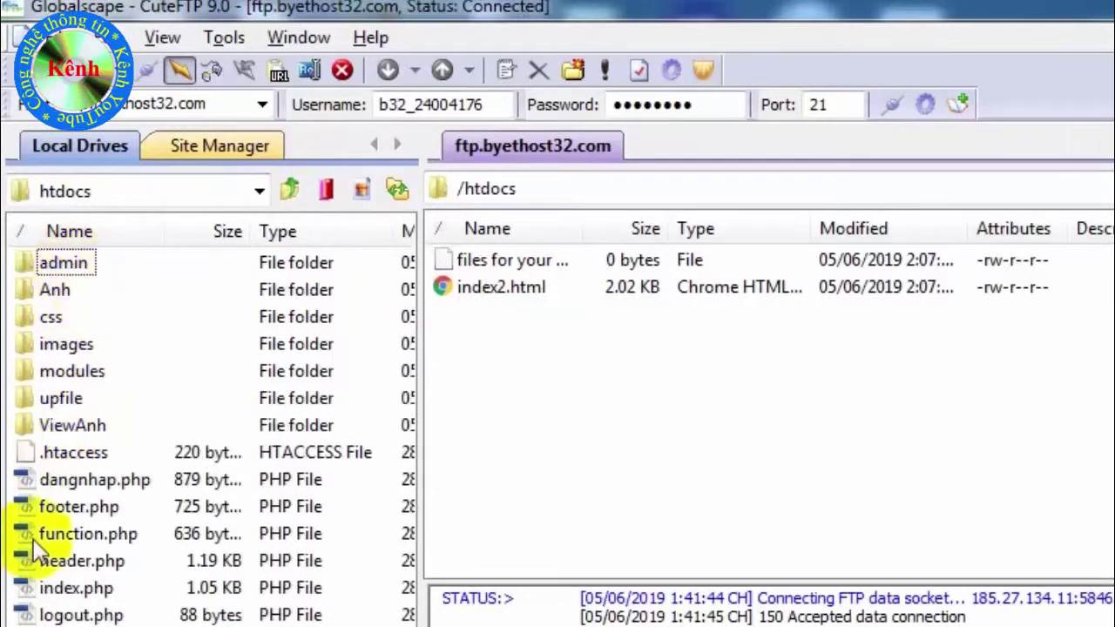
Upload all local htdocs folders and files, from admin to logout.php, into the remote htdocs folder
{"action": "left_click_drag", "start_coordinate": [22, 620], "coordinate": [122, 266]}
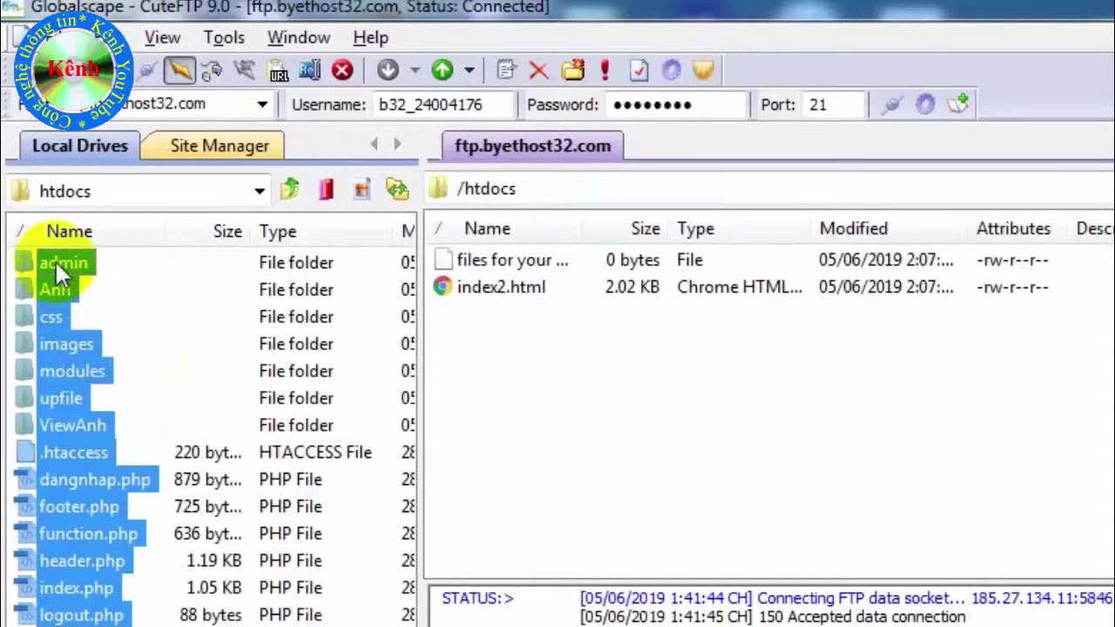
{"action": "left_click_drag", "start_coordinate": [55, 259], "coordinate": [543, 398]}
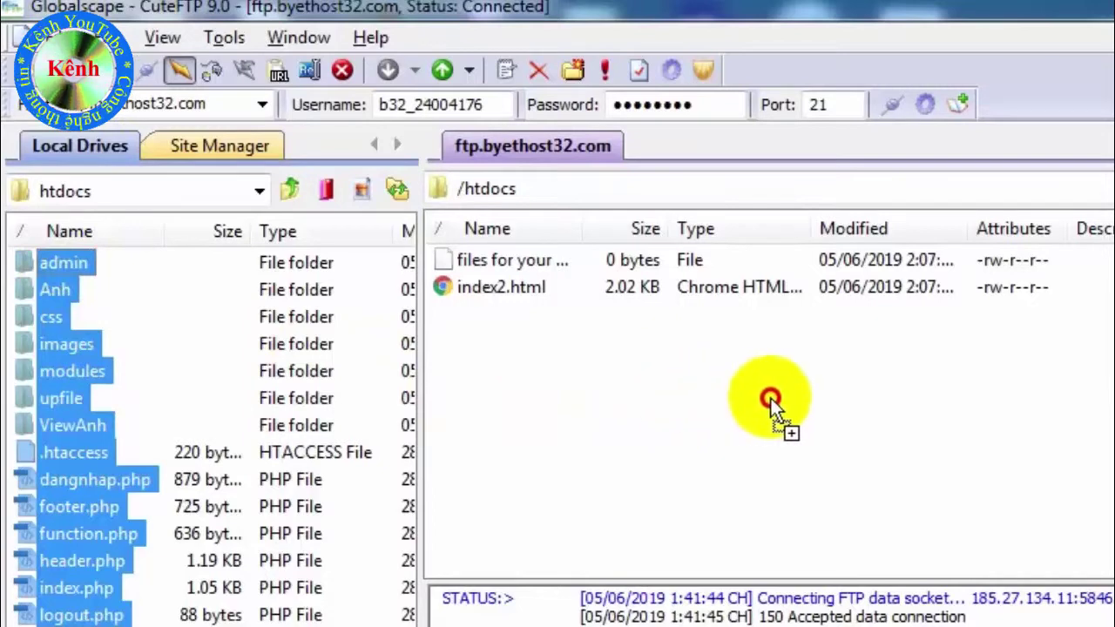
{"action": "left_click_drag", "start_coordinate": [794, 396], "coordinate": [795, 395]}
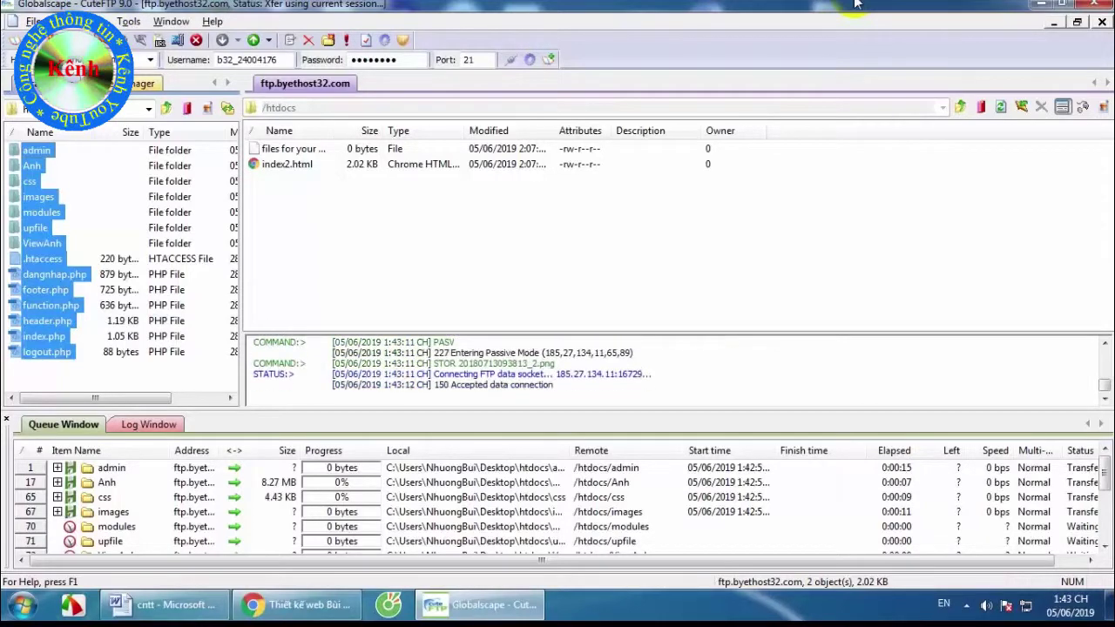
Close the Chrome window and the cntt Word document while the upload runs
{"action": "left_click", "coordinate": [287, 605]}
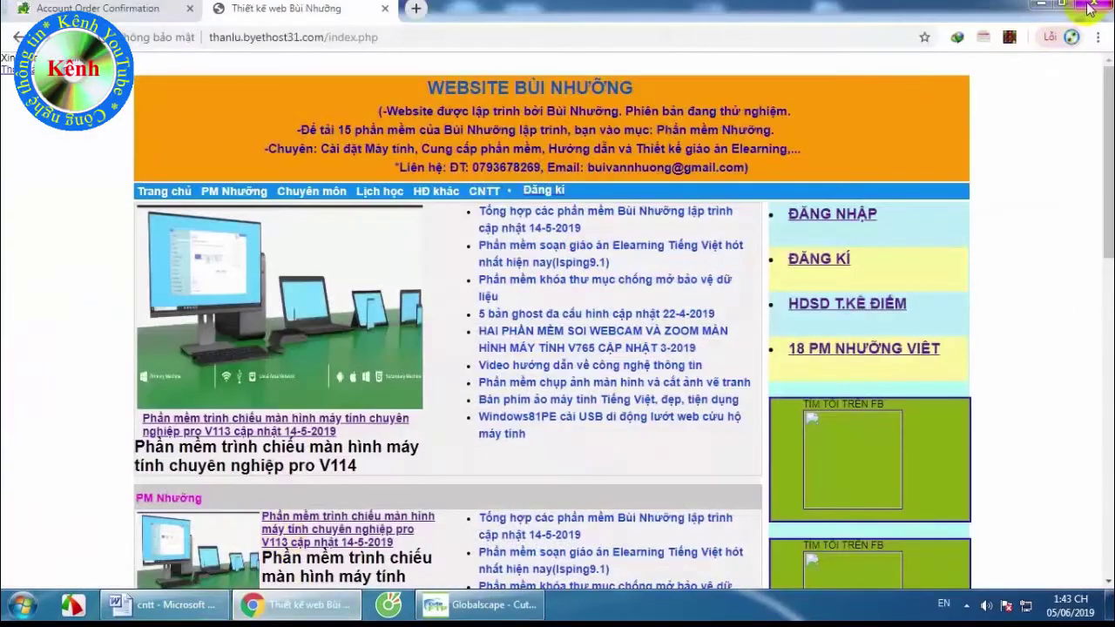
{"action": "left_click", "coordinate": [1089, 7]}
{"action": "left_click", "coordinate": [174, 605]}
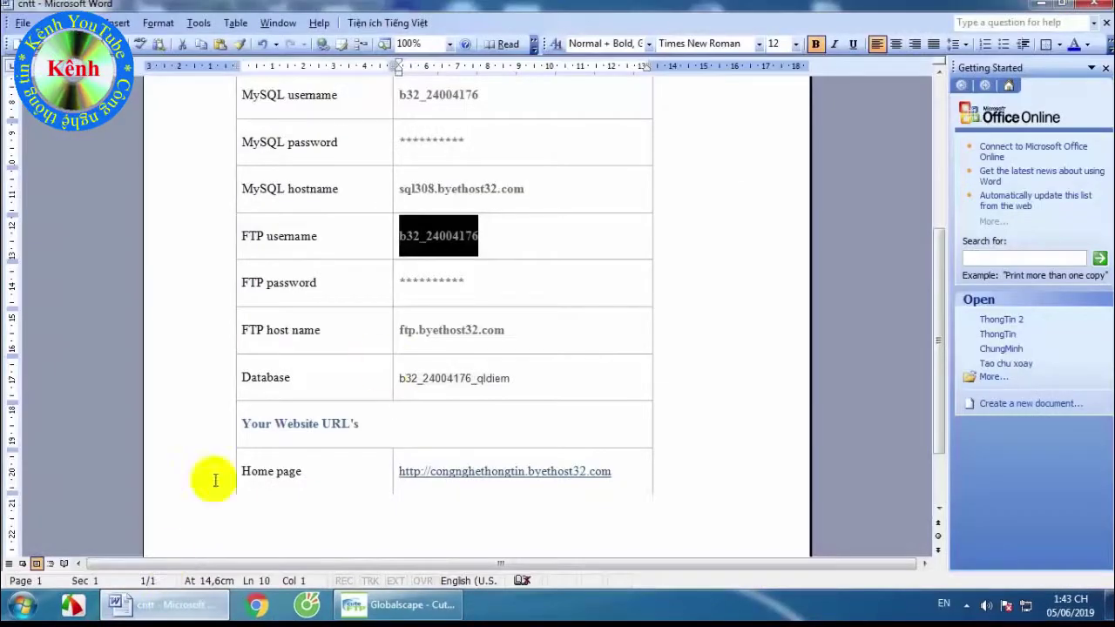
{"action": "left_click", "coordinate": [1096, 5]}
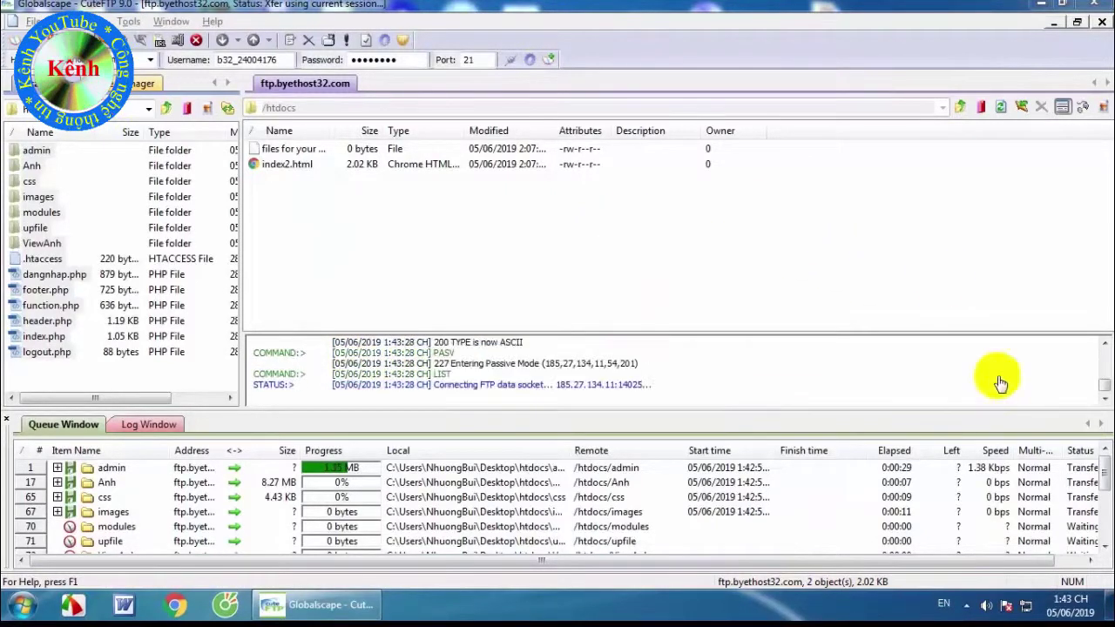
{"action": "left_click", "coordinate": [966, 607]}
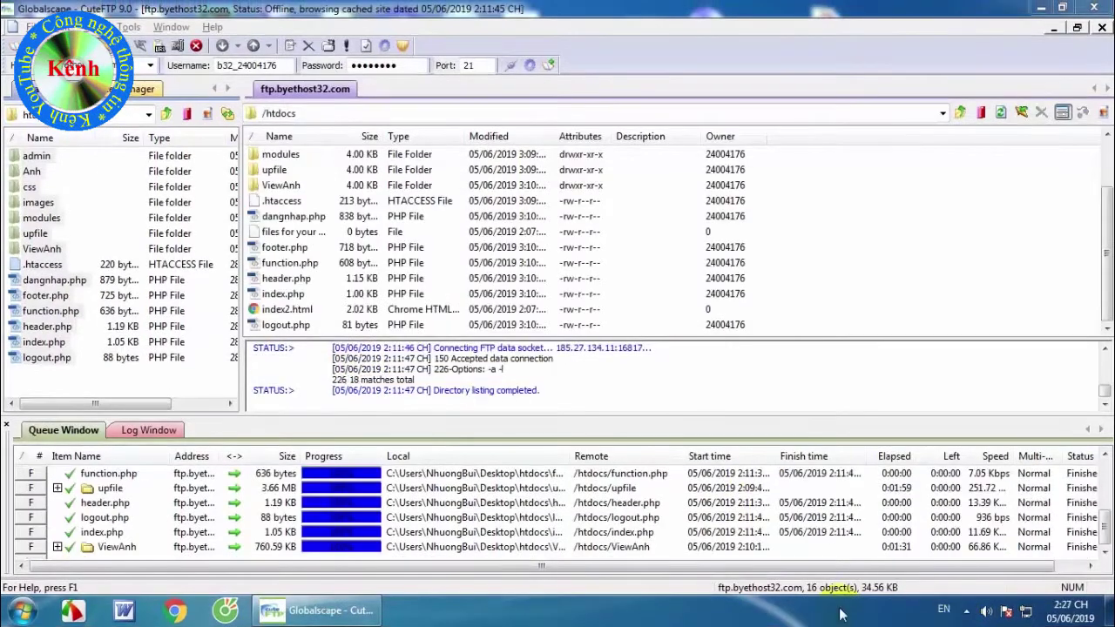
Check the transfer queue and the uploaded items in the remote htdocs folder, and close CuteFTP
{"action": "left_click", "coordinate": [314, 232]}
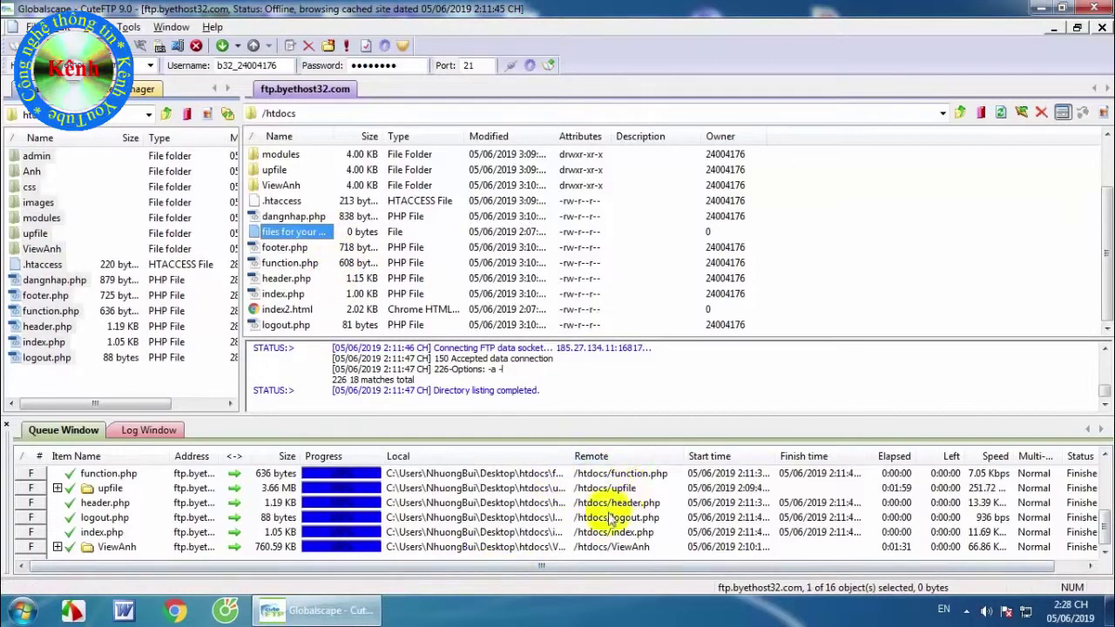
{"action": "left_click", "coordinate": [432, 503]}
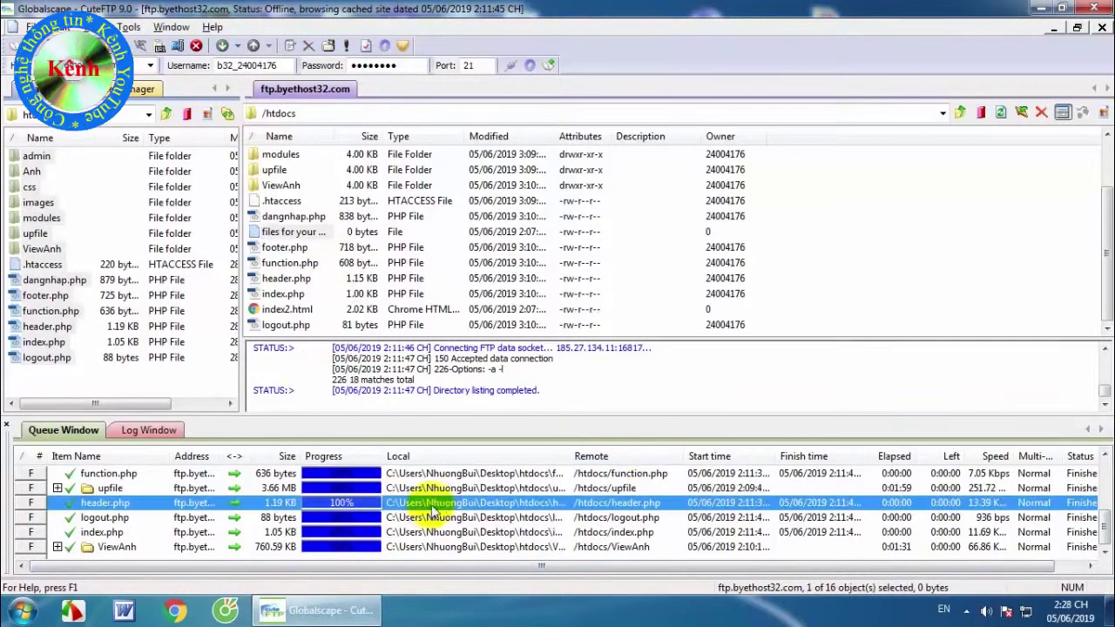
{"action": "scroll", "coordinate": [440, 508], "scroll_direction": "up", "scroll_amount": 3}
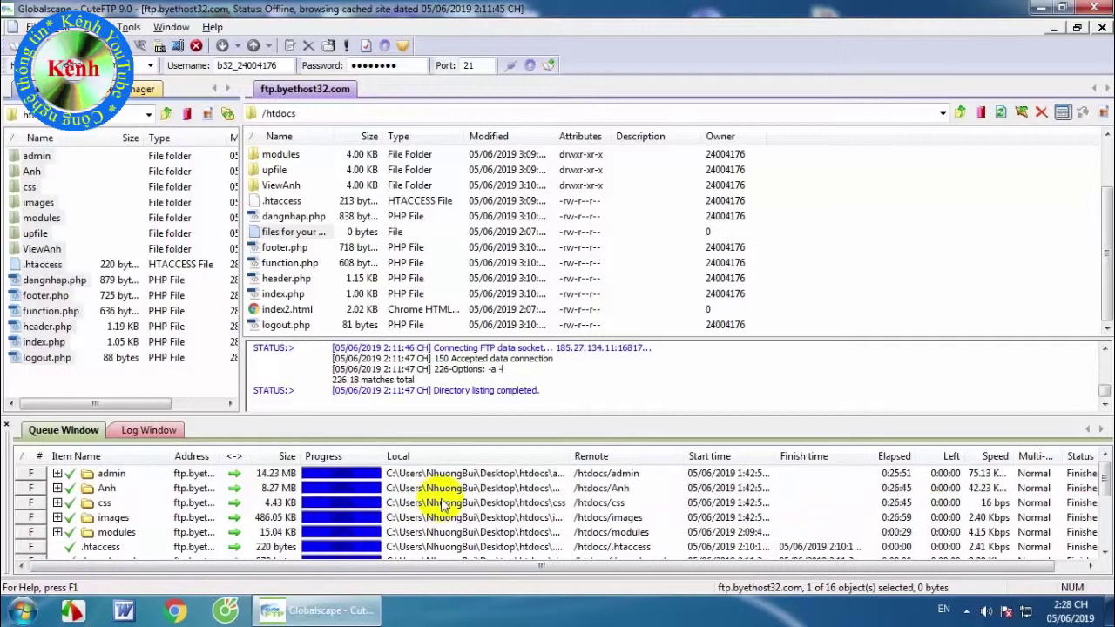
{"action": "left_click", "coordinate": [323, 159]}
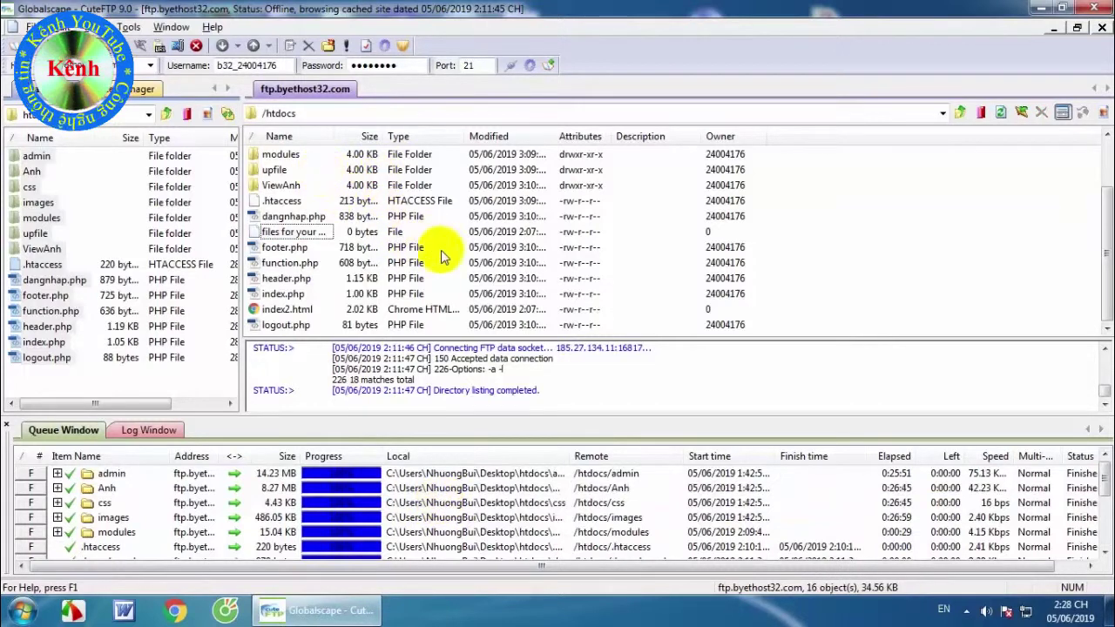
{"action": "scroll", "coordinate": [442, 256], "scroll_direction": "up", "scroll_amount": 2}
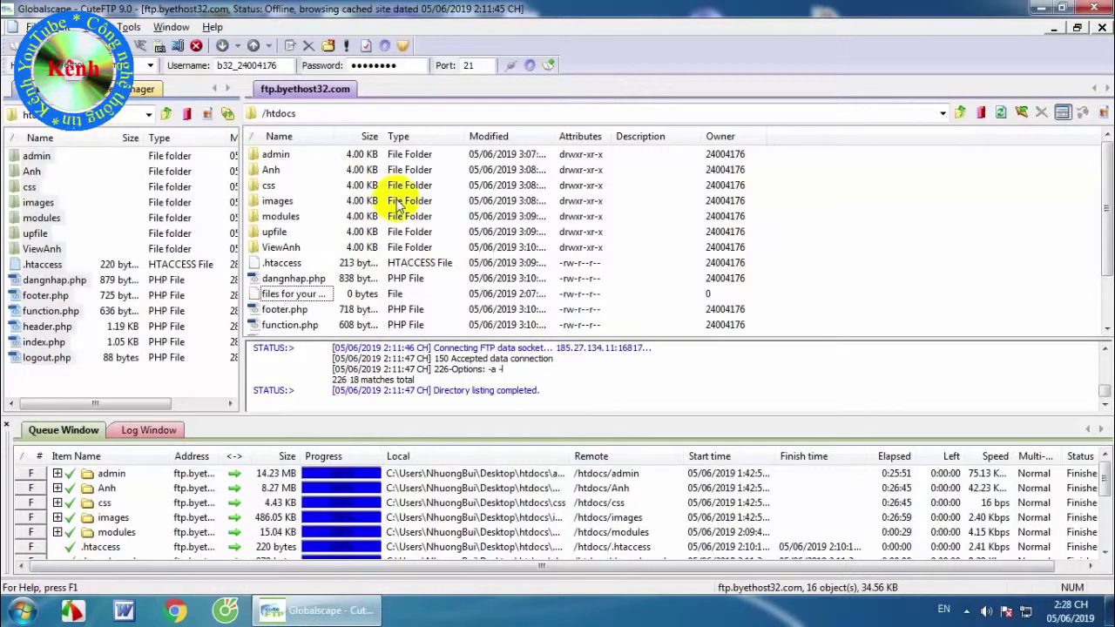
{"action": "left_click", "coordinate": [1101, 11]}
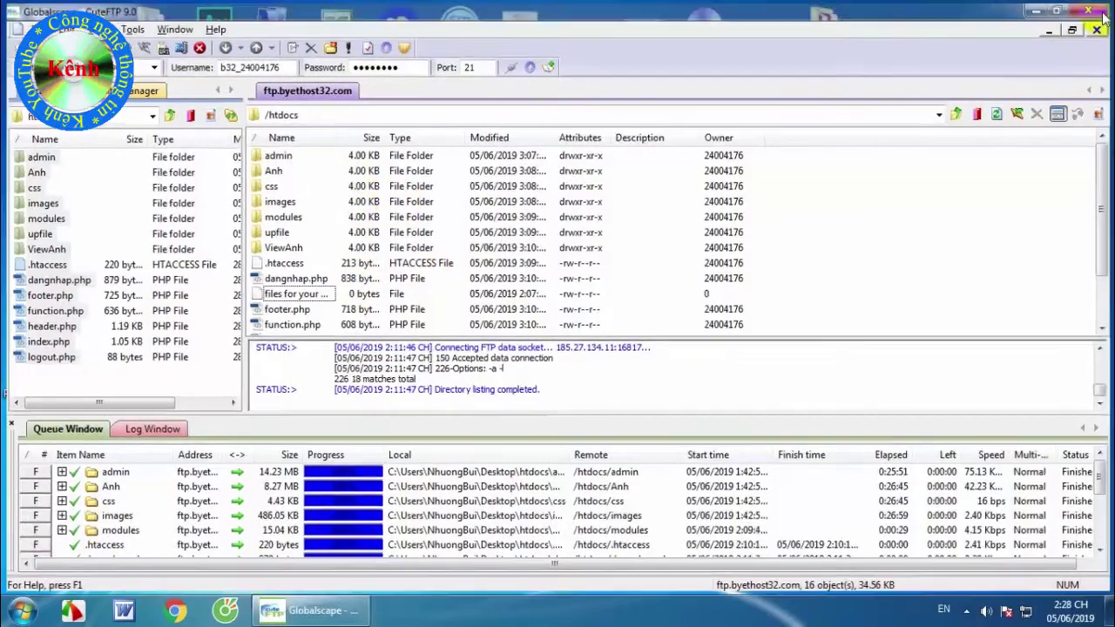
Open Google Chrome, minimise it, and check the contents of the WebNew folder on the desktop
{"action": "left_click", "coordinate": [172, 614]}
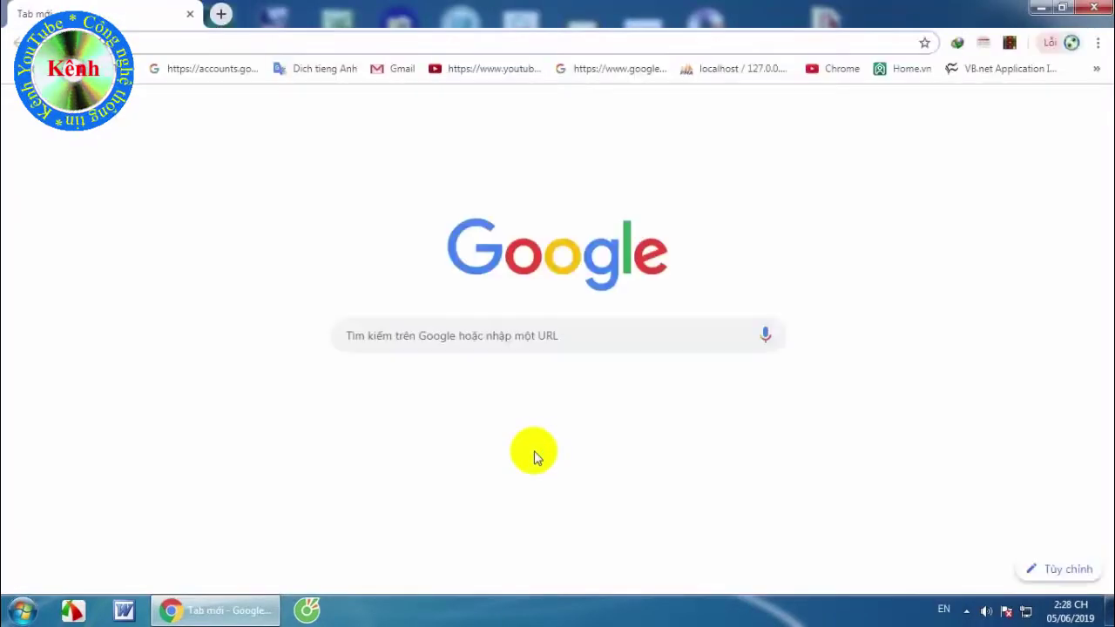
{"action": "left_click", "coordinate": [1041, 7]}
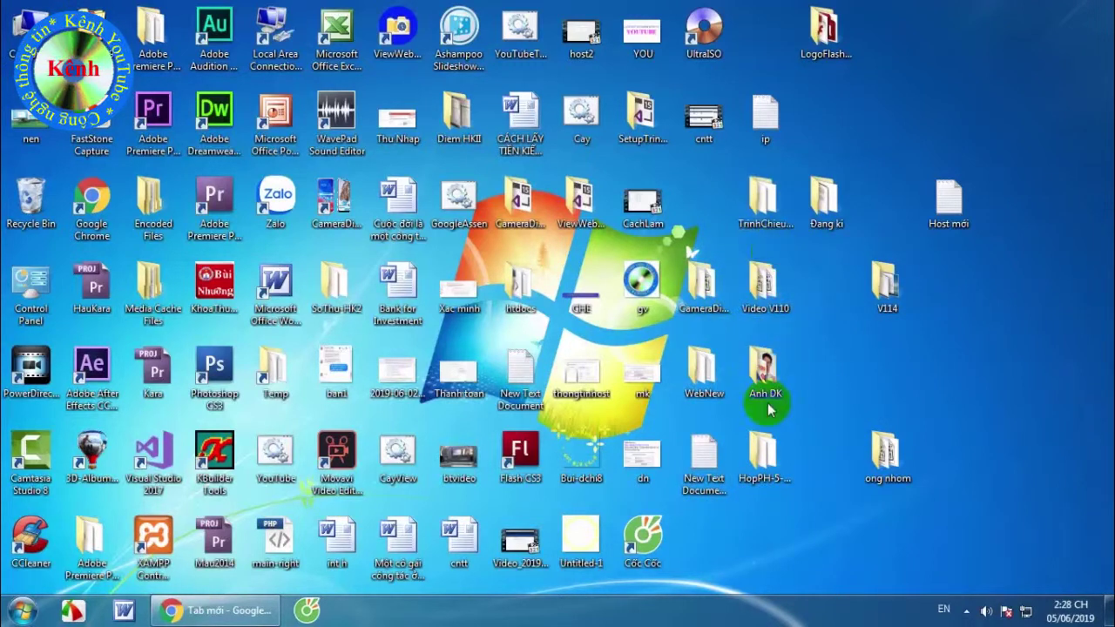
{"action": "double_click", "coordinate": [703, 374]}
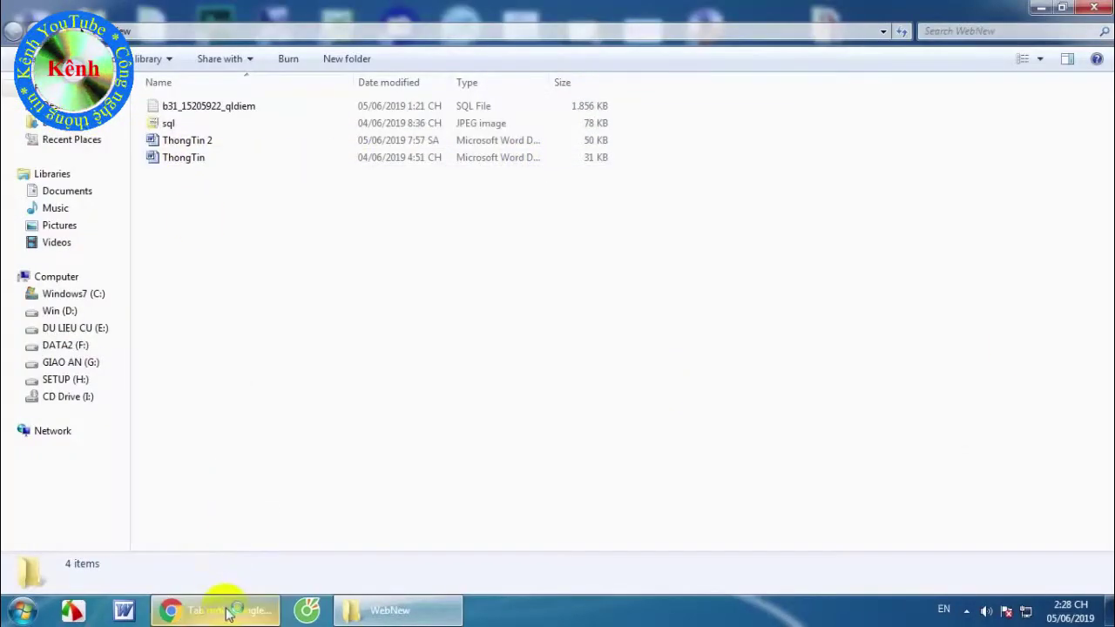
{"action": "left_click", "coordinate": [1089, 7]}
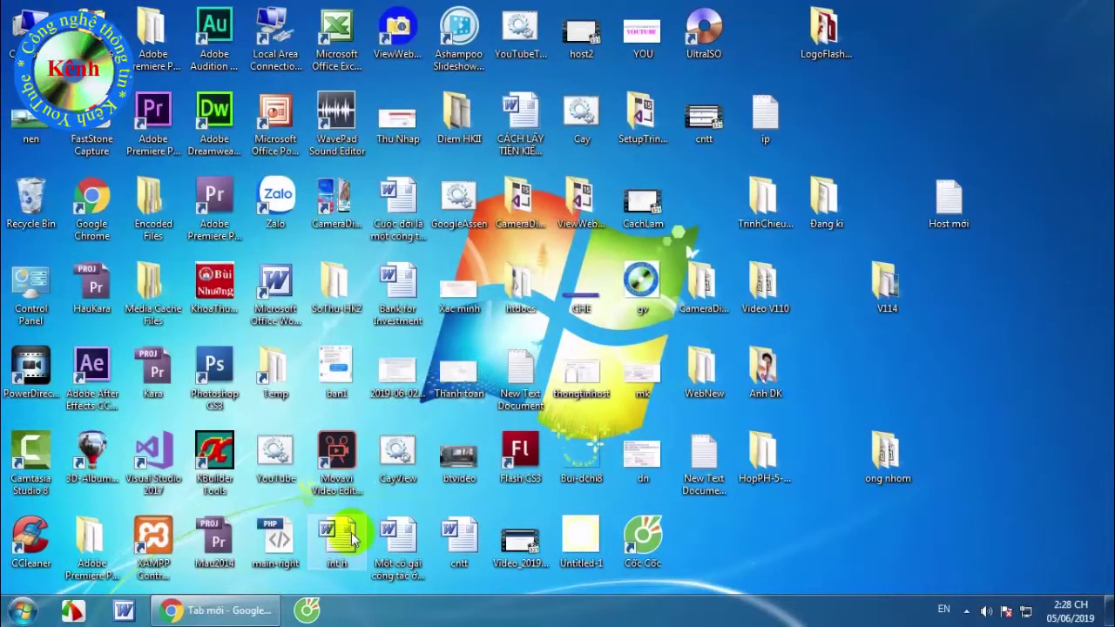
Open the cntt Word document from the desktop and copy the website's home page address from its account details table
{"action": "double_click", "coordinate": [462, 537]}
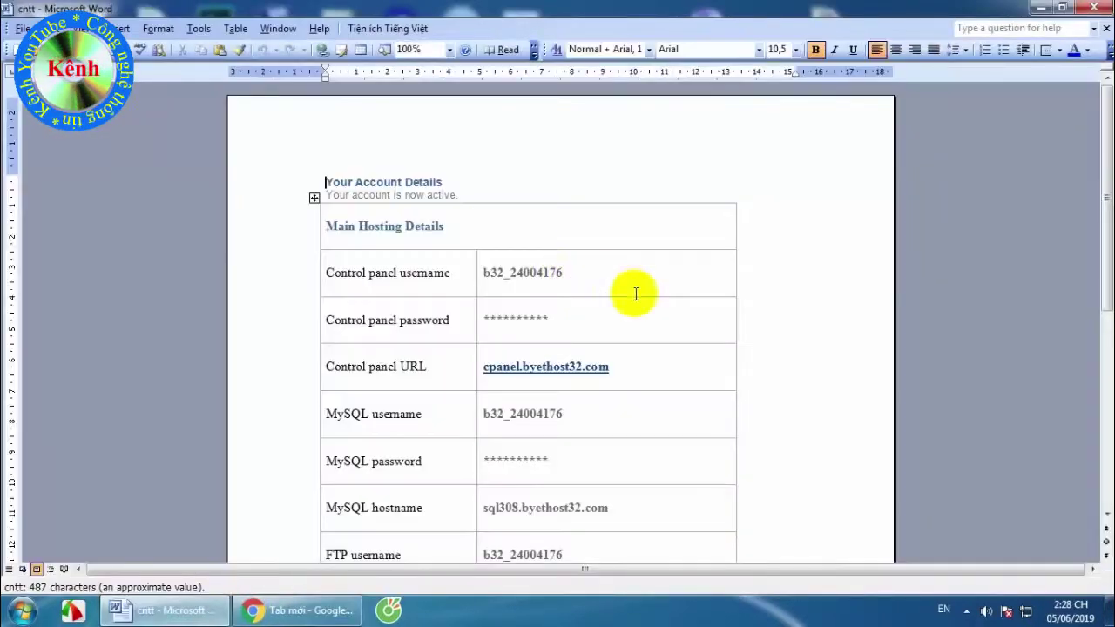
{"action": "scroll", "coordinate": [735, 352], "scroll_direction": "down", "scroll_amount": 8}
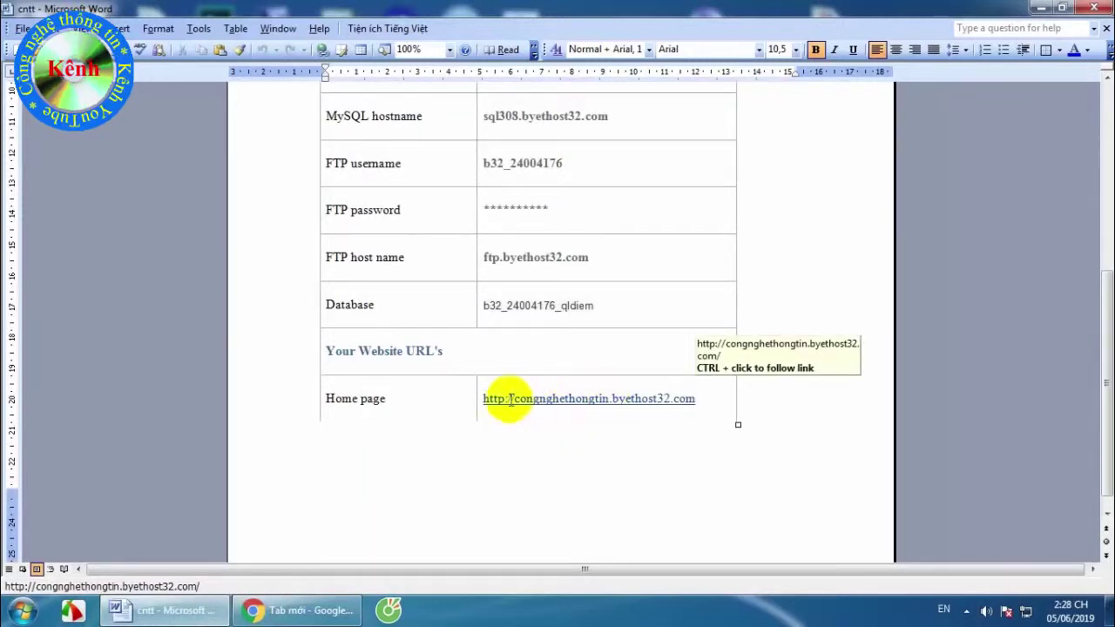
{"action": "left_click_drag", "start_coordinate": [485, 401], "coordinate": [697, 405]}
{"action": "key", "text": "ctrl+c"}
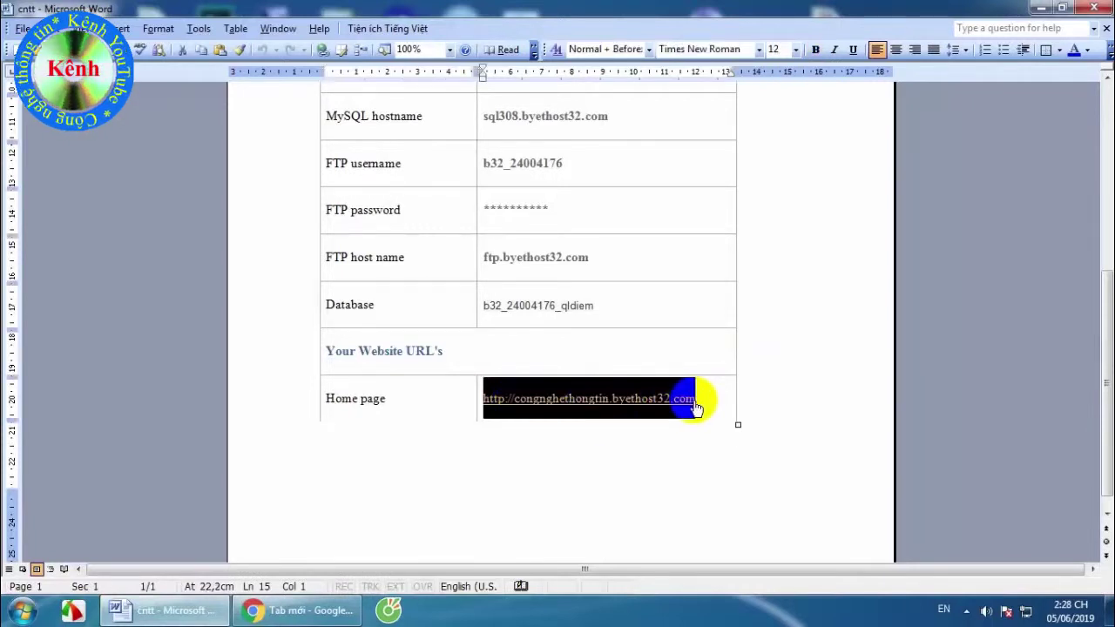
Load the copied address congnghethongtin.byethost32.com in Chrome and look over the site's home page
{"action": "left_click", "coordinate": [296, 610]}
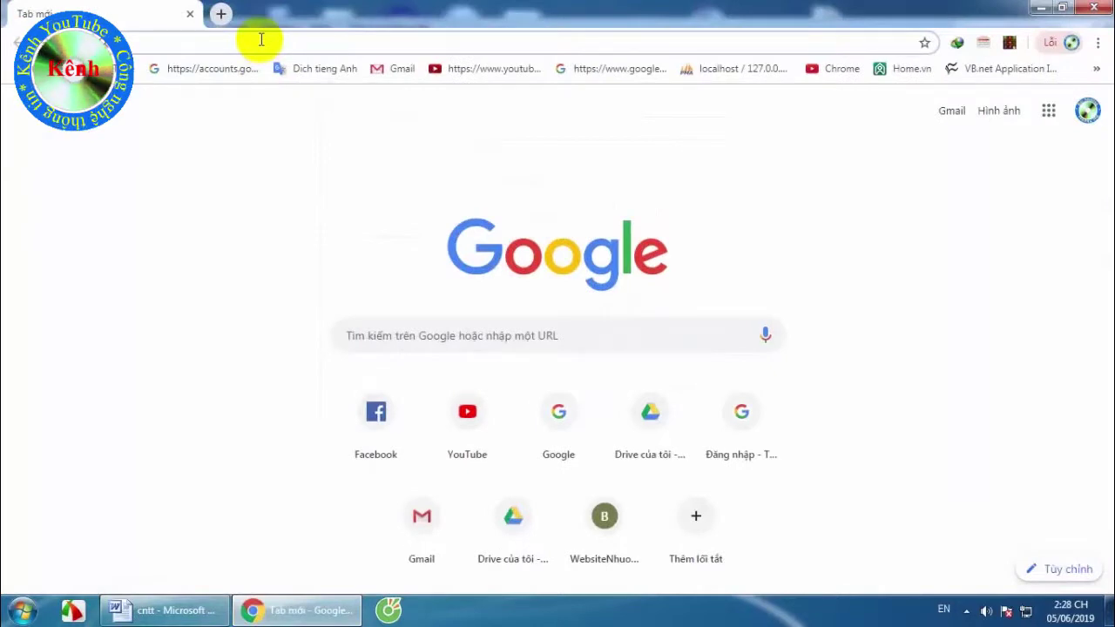
{"action": "key", "text": "ctrl+v"}
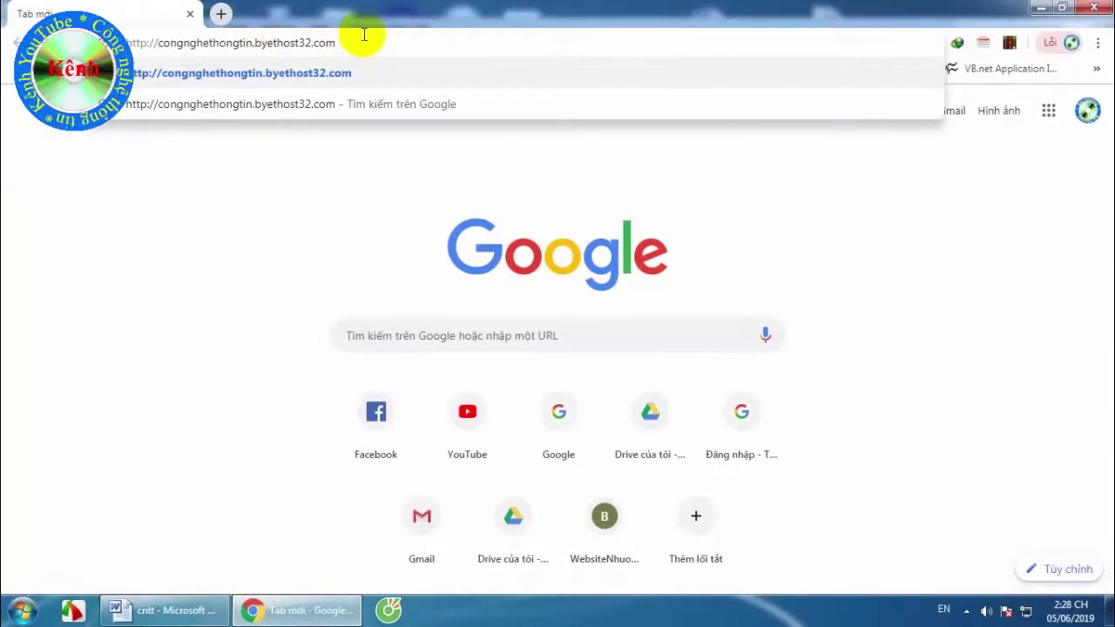
{"action": "key", "text": "Return"}
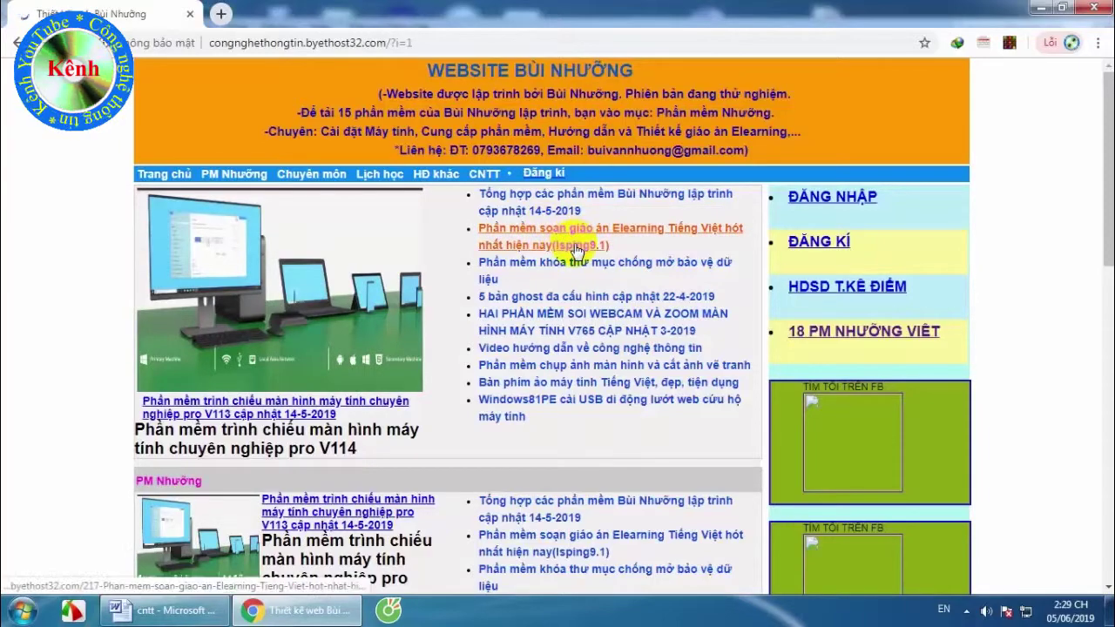
{"action": "scroll", "coordinate": [575, 250], "scroll_direction": "down", "scroll_amount": 6}
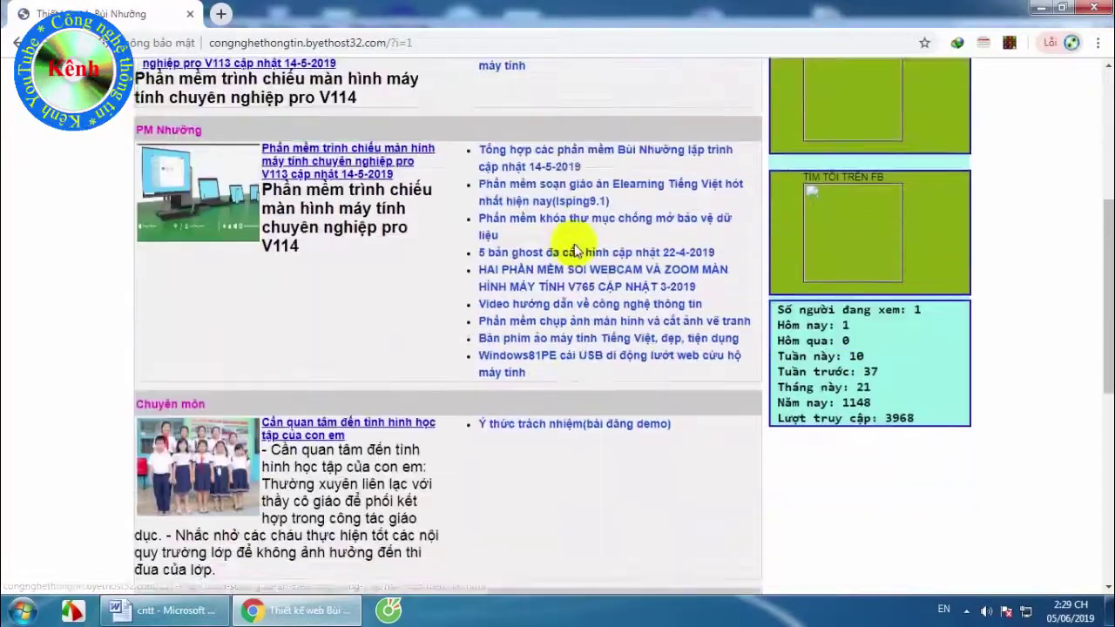
{"action": "scroll", "coordinate": [575, 250], "scroll_direction": "up", "scroll_amount": 7}
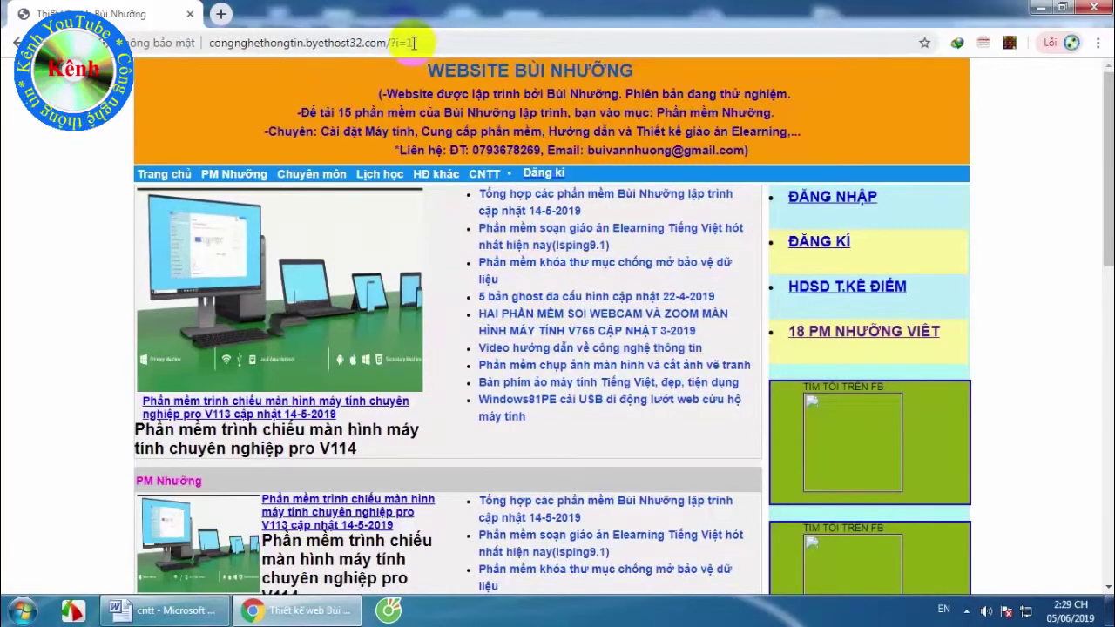
View the first listed article, the software collection updated 14-5-2019, and return to the site's home page
{"action": "left_click", "coordinate": [571, 196]}
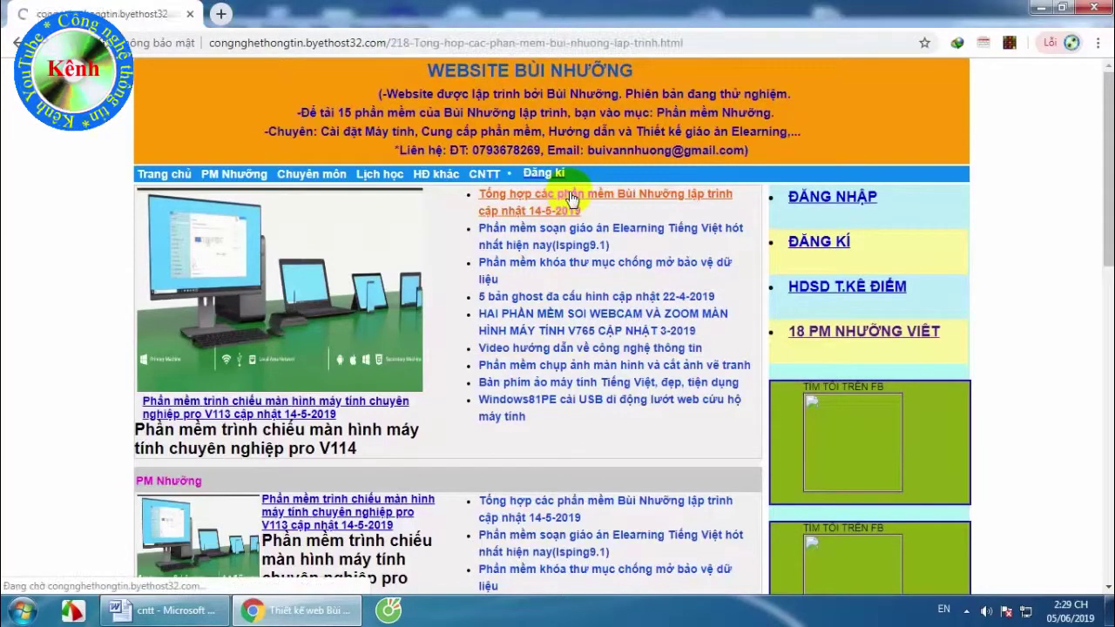
{"action": "scroll", "coordinate": [567, 224], "scroll_direction": "down", "scroll_amount": 5}
{"action": "scroll", "coordinate": [567, 224], "scroll_direction": "up", "scroll_amount": 5}
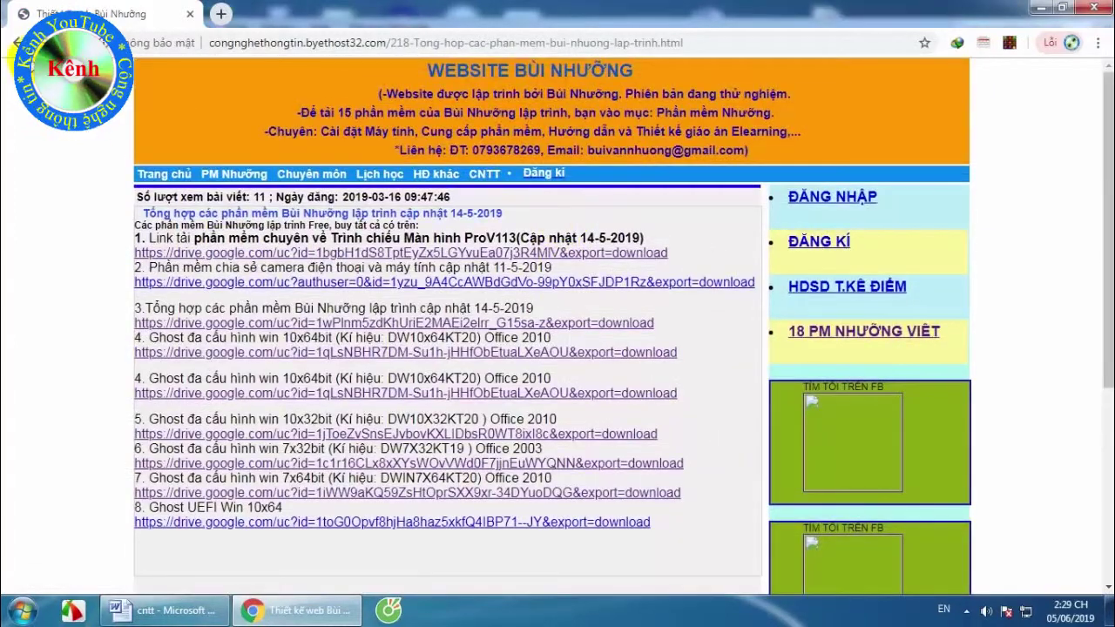
{"action": "left_click", "coordinate": [164, 173]}
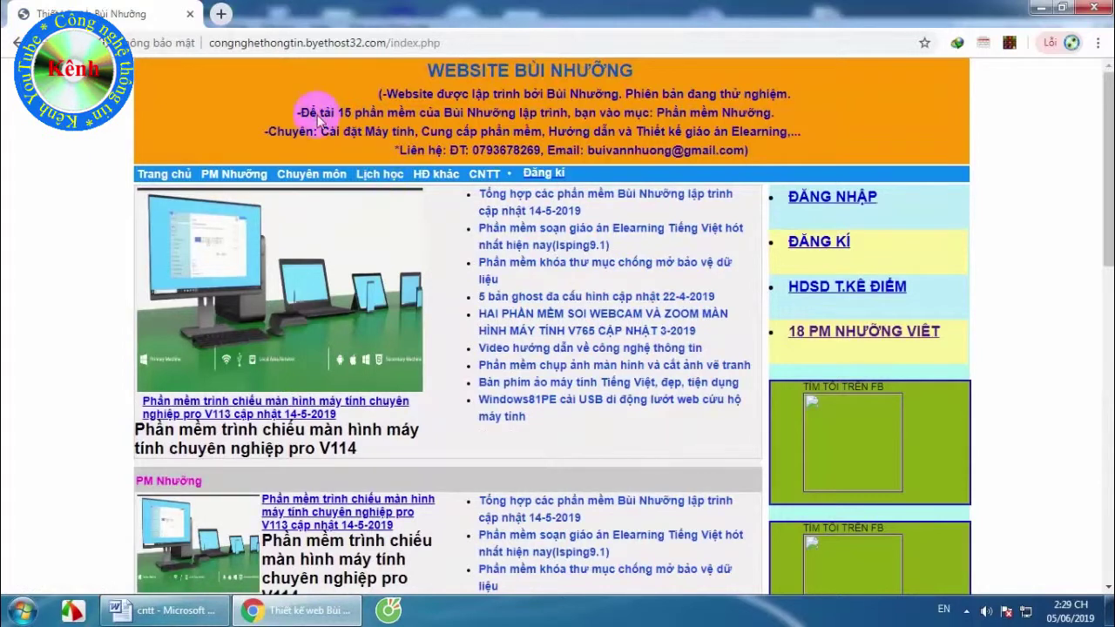
Highlight the site's web address and open the "5 bản ghost đa cấu hình" article from the home page list
{"action": "left_click", "coordinate": [281, 48]}
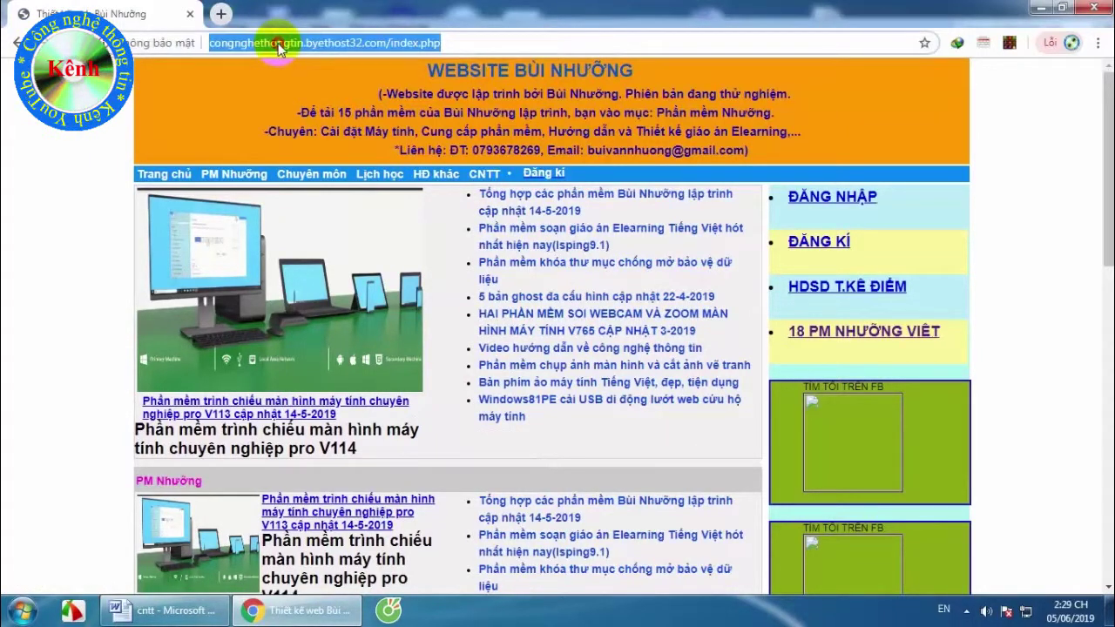
{"action": "left_click", "coordinate": [279, 48]}
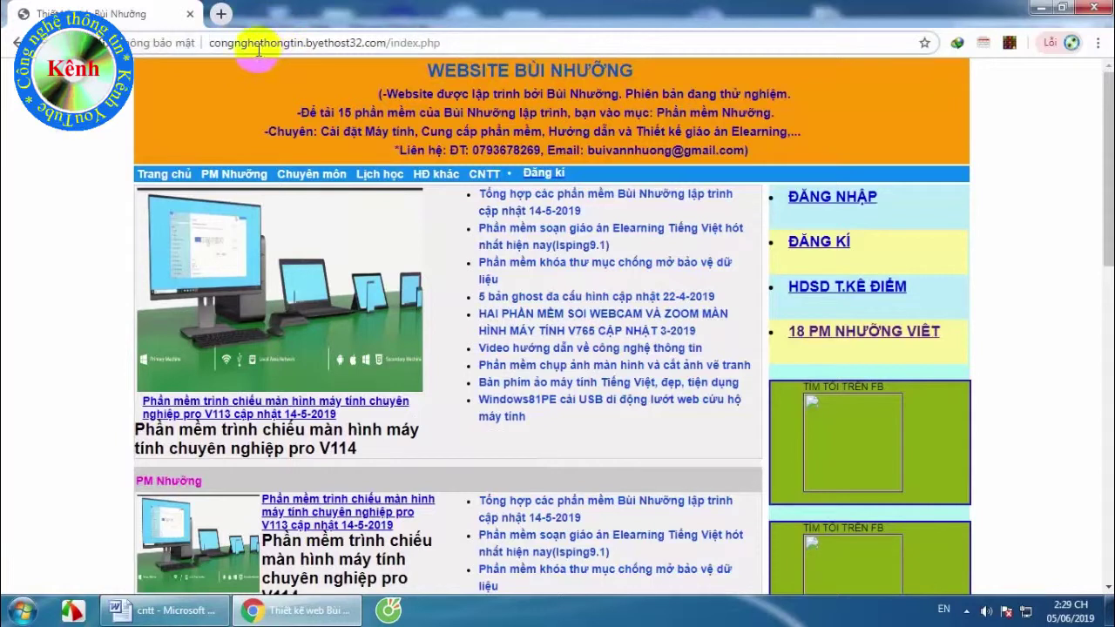
{"action": "left_click_drag", "start_coordinate": [209, 42], "coordinate": [423, 40]}
{"action": "left_click", "coordinate": [655, 297]}
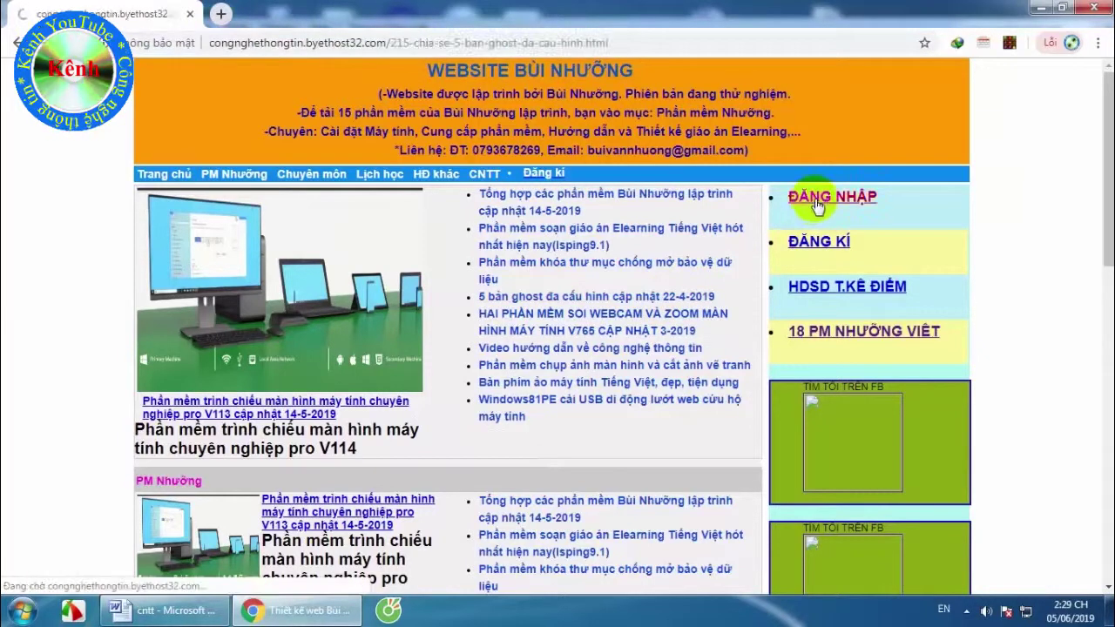
Log in through the site's ĐĂNG NHẬP page with the administrator's username and password, and save the login in the browser
{"action": "left_click", "coordinate": [842, 199]}
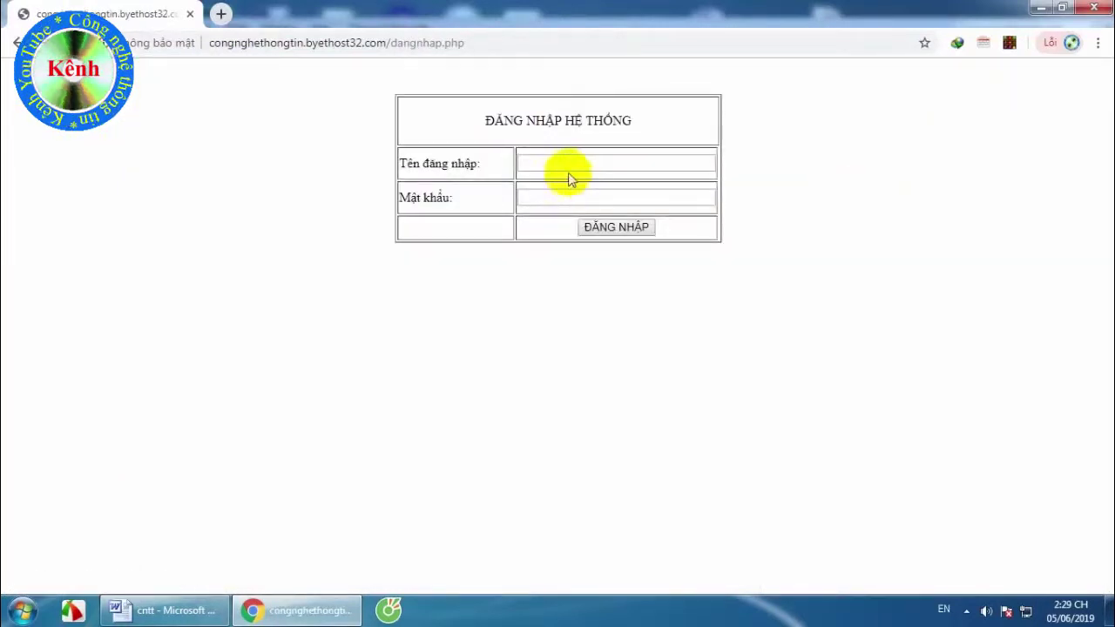
{"action": "left_click", "coordinate": [568, 165]}
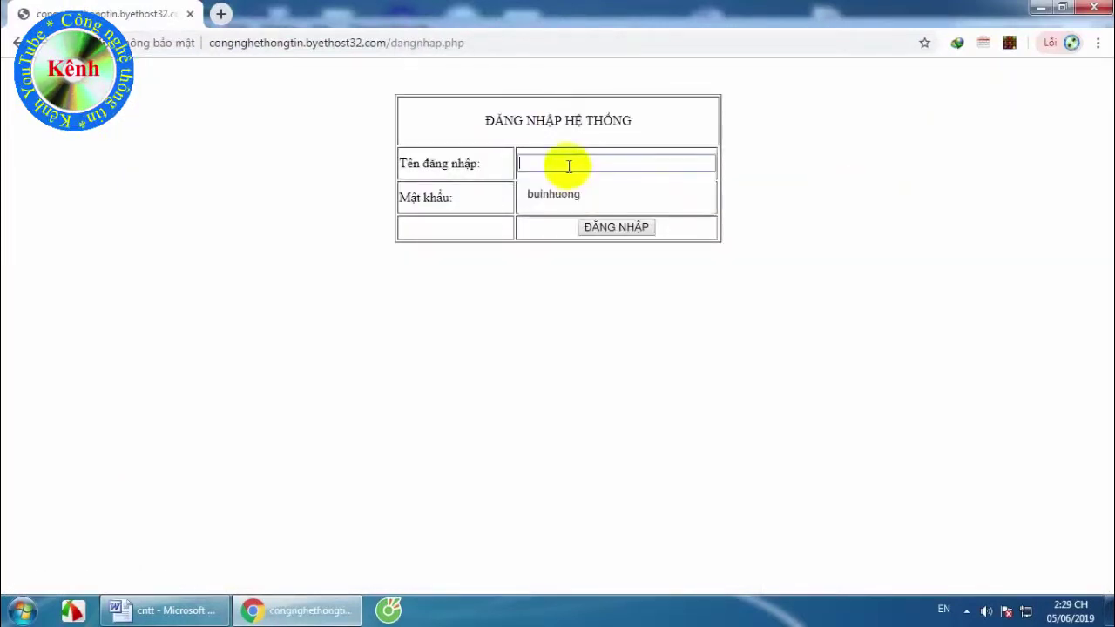
{"action": "left_click", "coordinate": [567, 191]}
{"action": "left_click", "coordinate": [565, 192]}
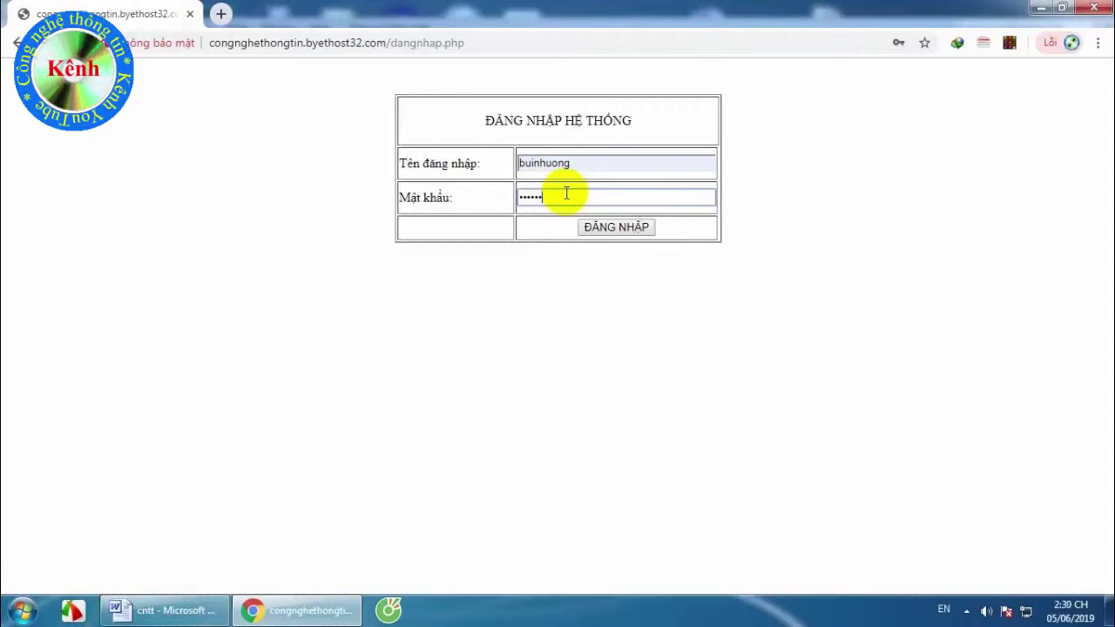
{"action": "left_click", "coordinate": [593, 231]}
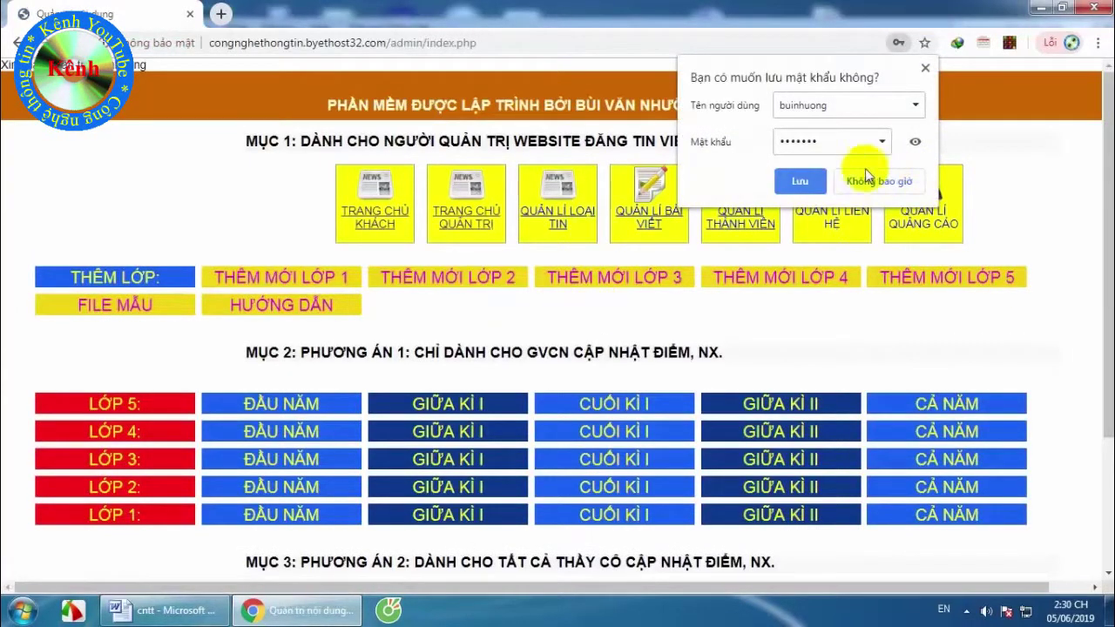
{"action": "left_click", "coordinate": [799, 181]}
Look over the admin page's class tables and open the CUỐI KÌ I page for LỚP 3 under MỤC 2
{"action": "scroll", "coordinate": [675, 312], "scroll_direction": "down", "scroll_amount": 2}
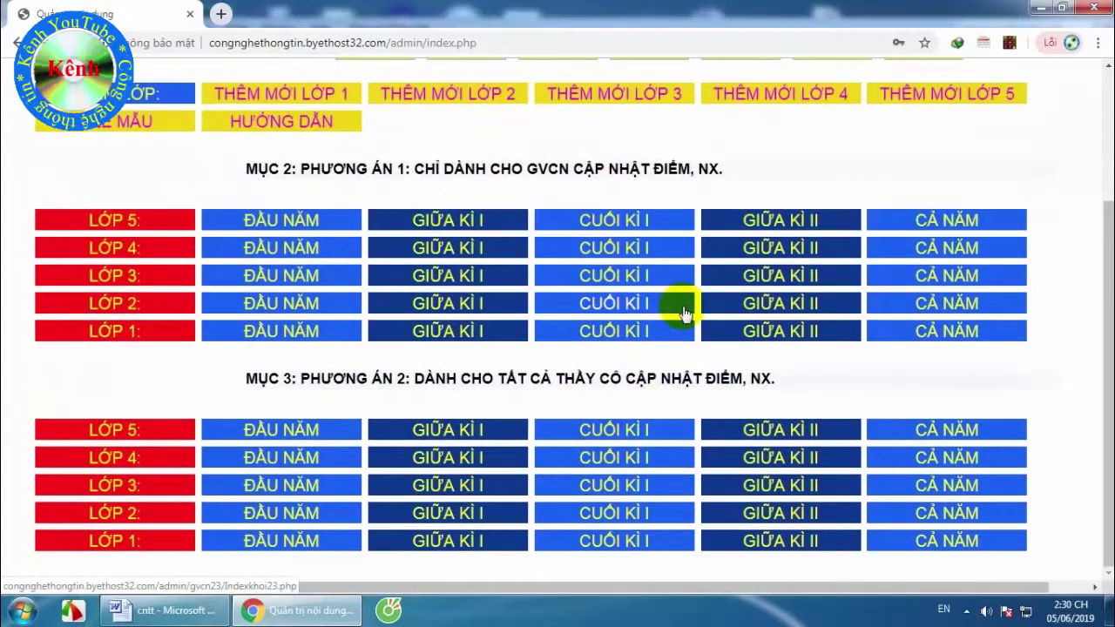
{"action": "scroll", "coordinate": [684, 314], "scroll_direction": "up", "scroll_amount": 2}
{"action": "scroll", "coordinate": [684, 313], "scroll_direction": "down", "scroll_amount": 2}
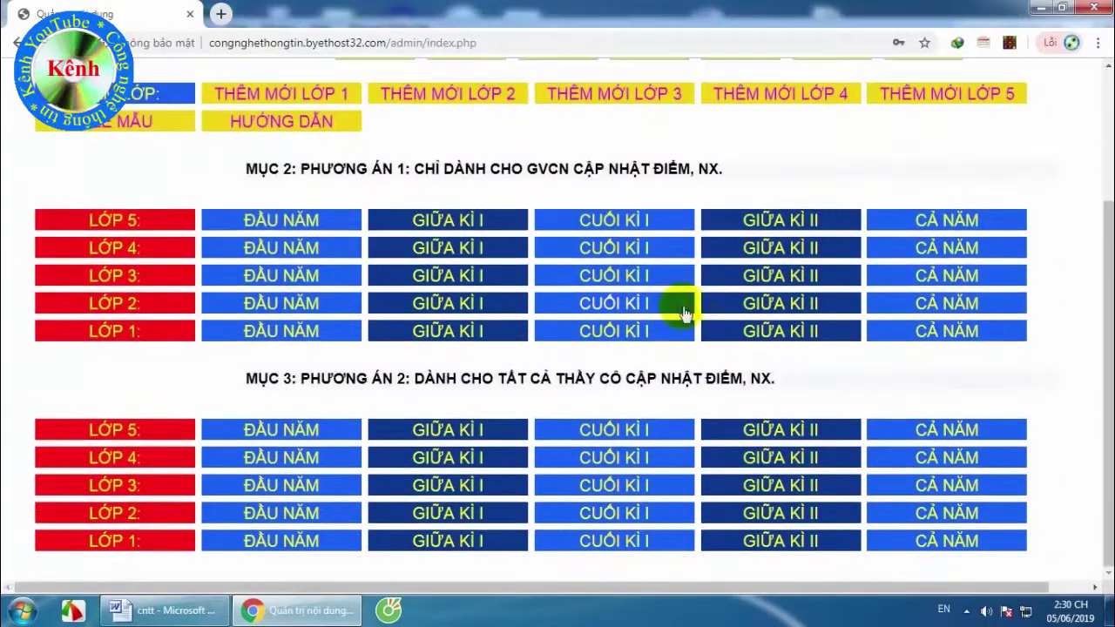
{"action": "left_click", "coordinate": [598, 277]}
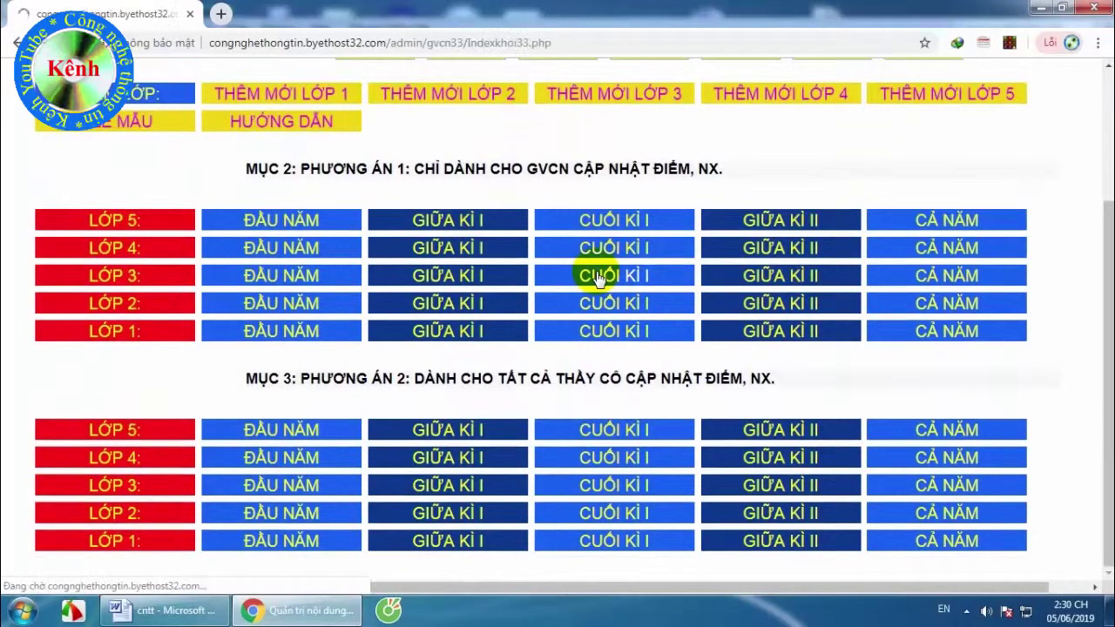